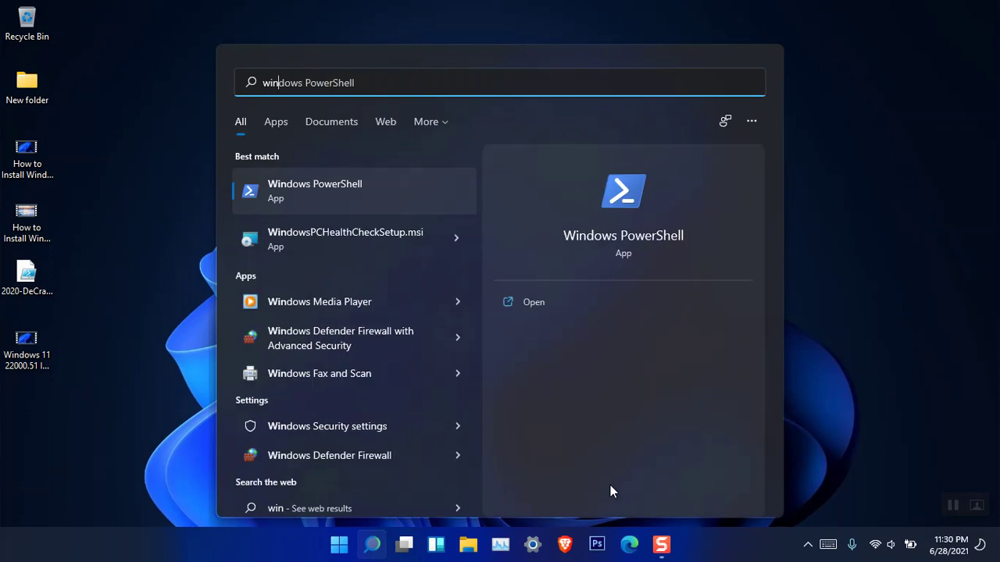
Run winver to view the Windows version and build, and close the About Windows dialog
type("ver")
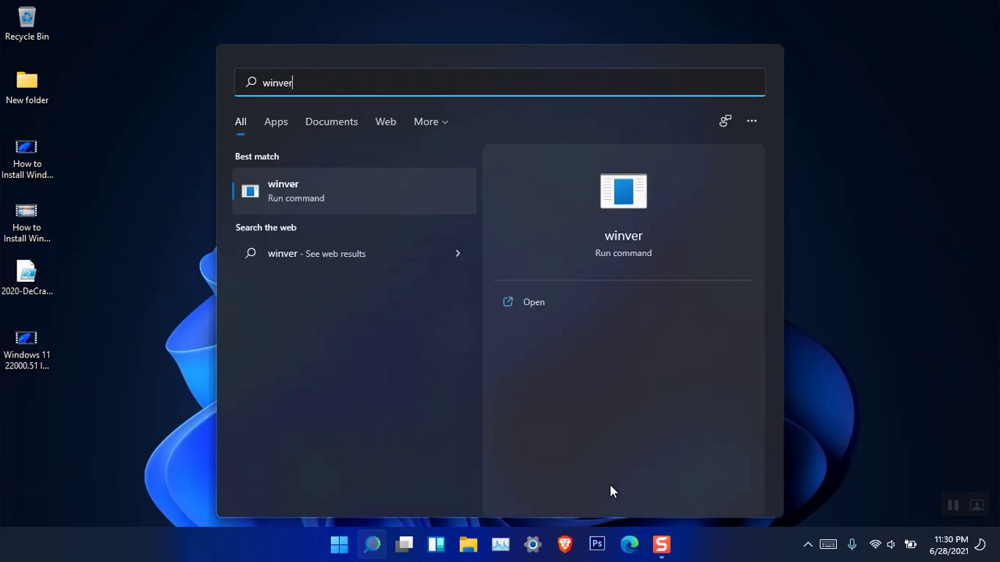
key("Return")
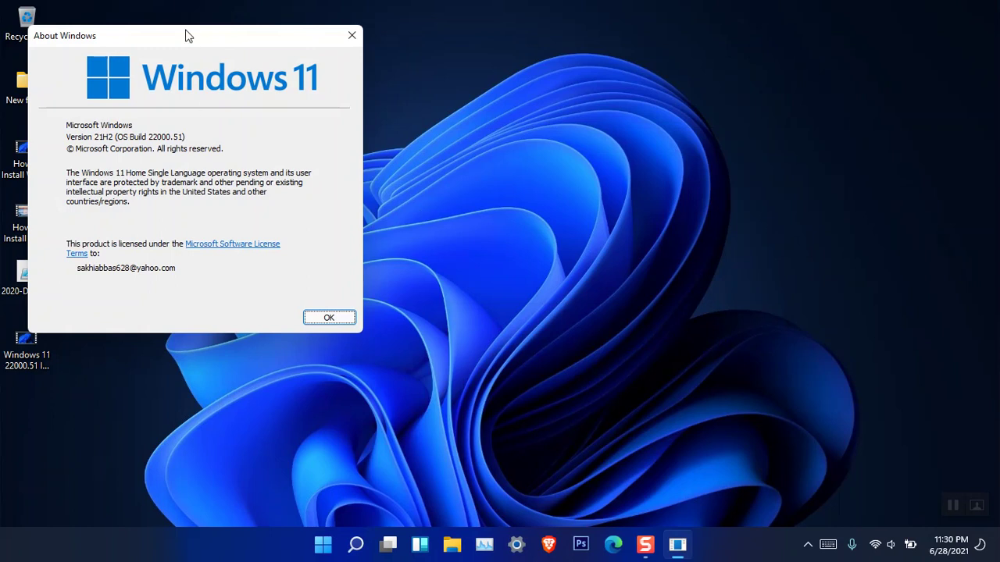
left_click_drag(190, 38, 460, 125)
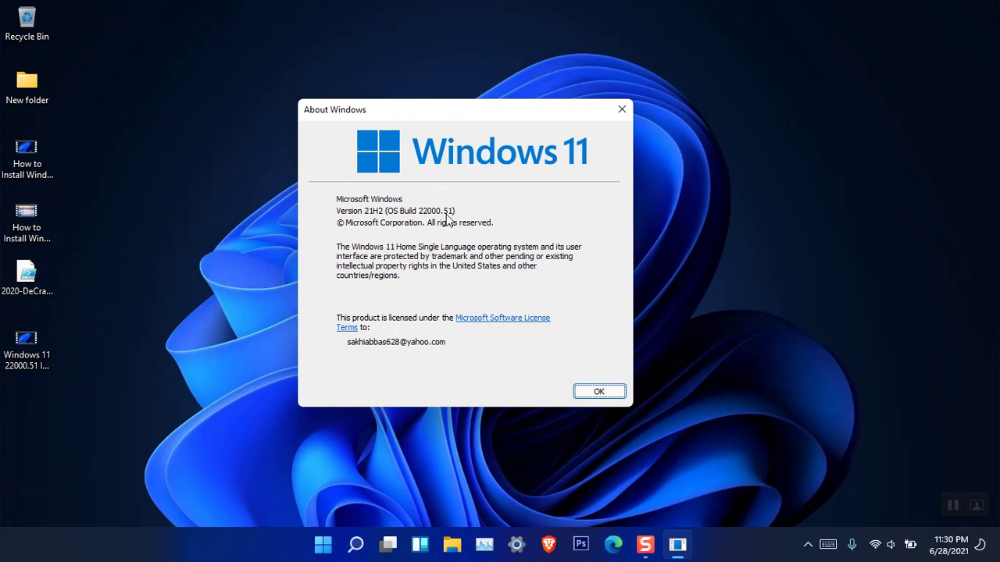
left_click(621, 111)
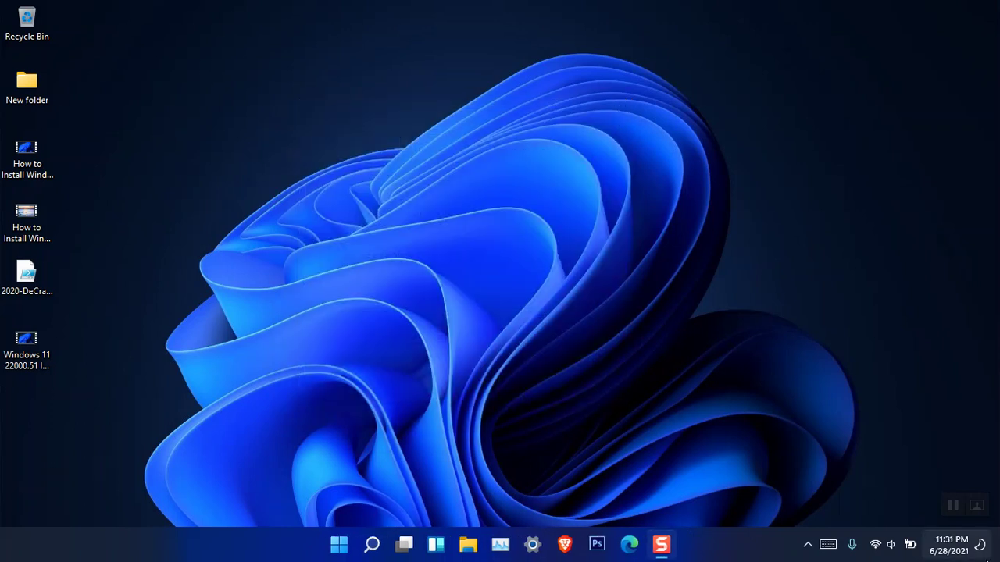
Check the hidden system tray icons and refresh the desktop through its extended context options
left_click(810, 552)
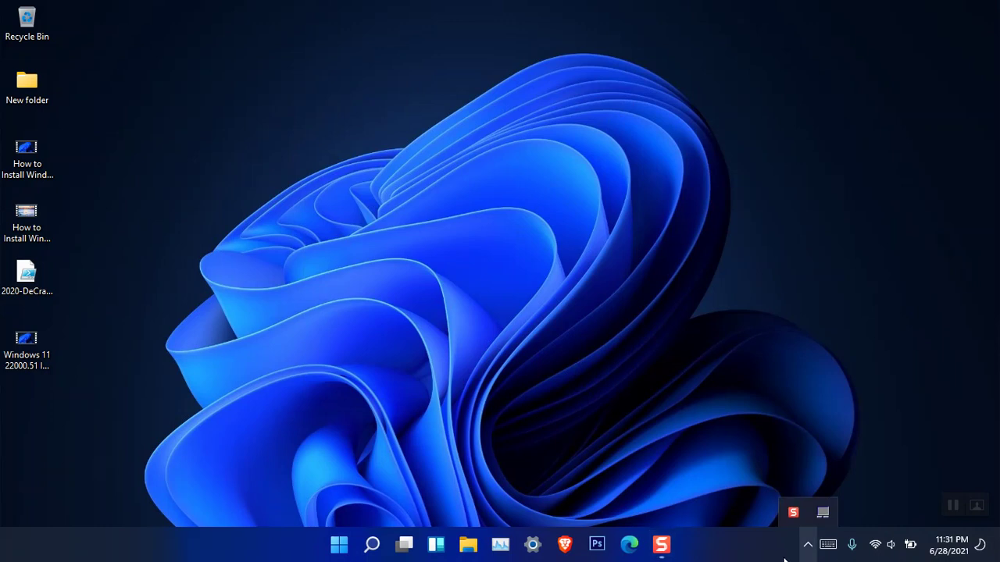
left_click(809, 553)
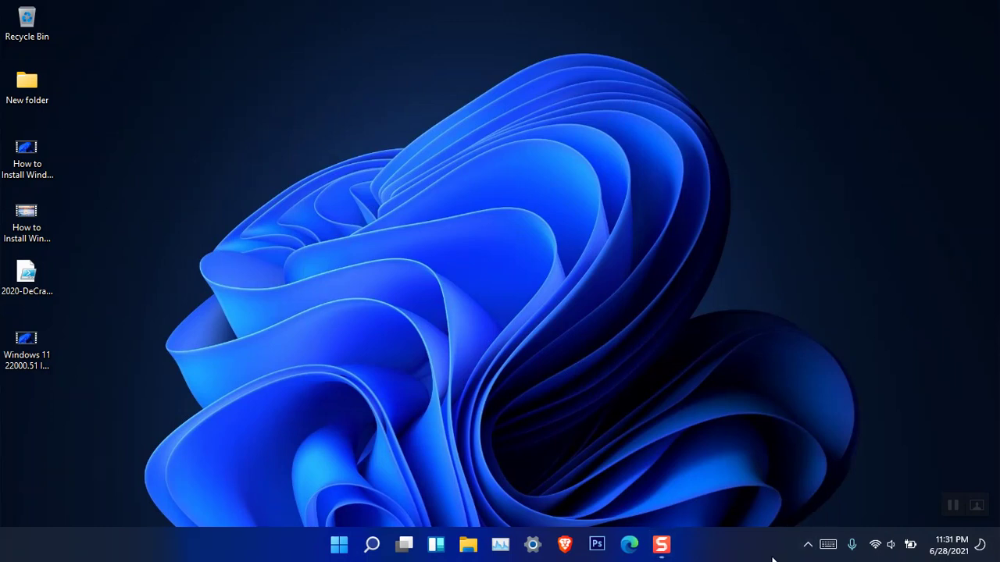
right_click(412, 114)
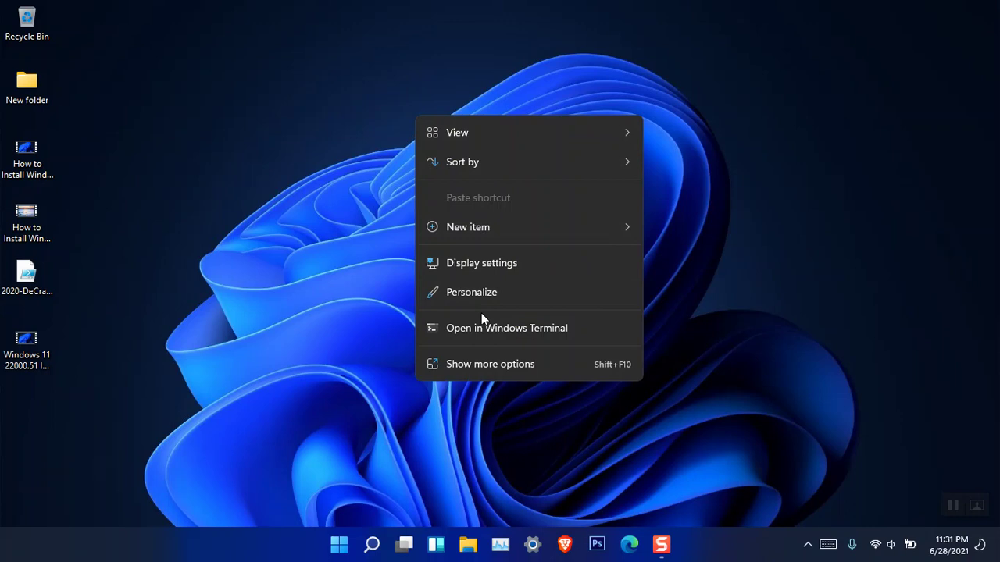
left_click(480, 363)
left_click(522, 241)
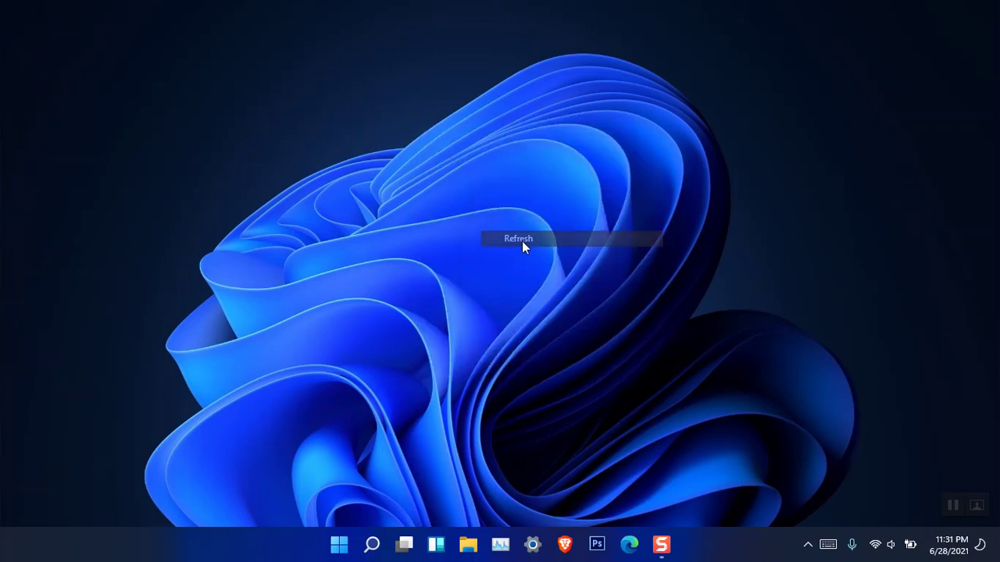
right_click(422, 93)
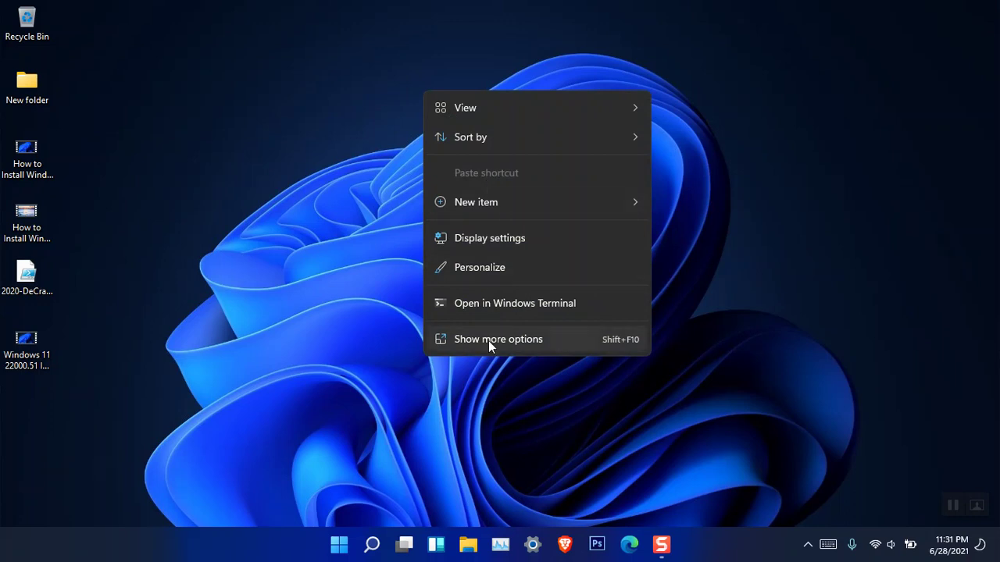
left_click(531, 442)
Open File Explorer at This PC and examine the compact and extended context options for its contents
left_click(470, 545)
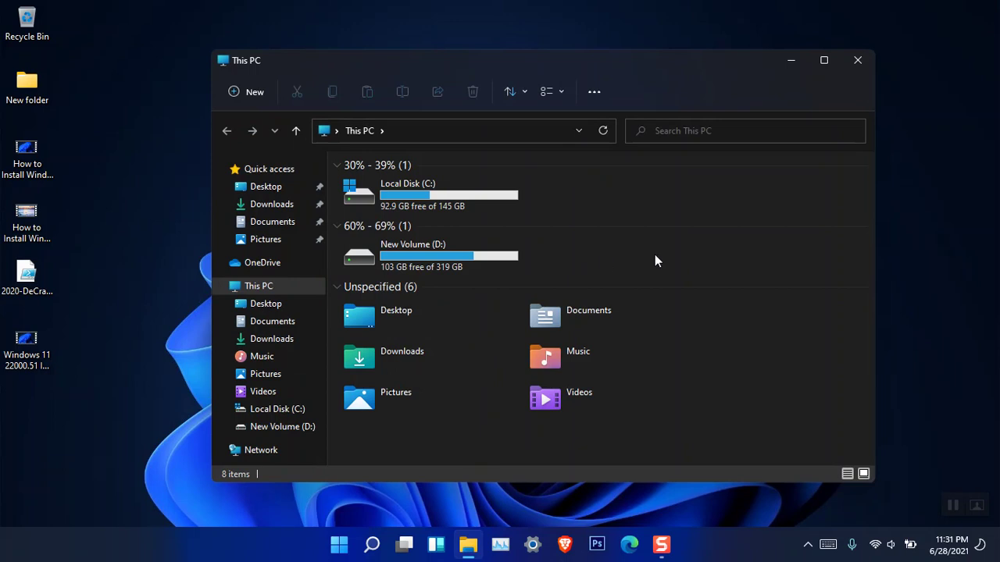
left_click_drag(456, 57, 420, 57)
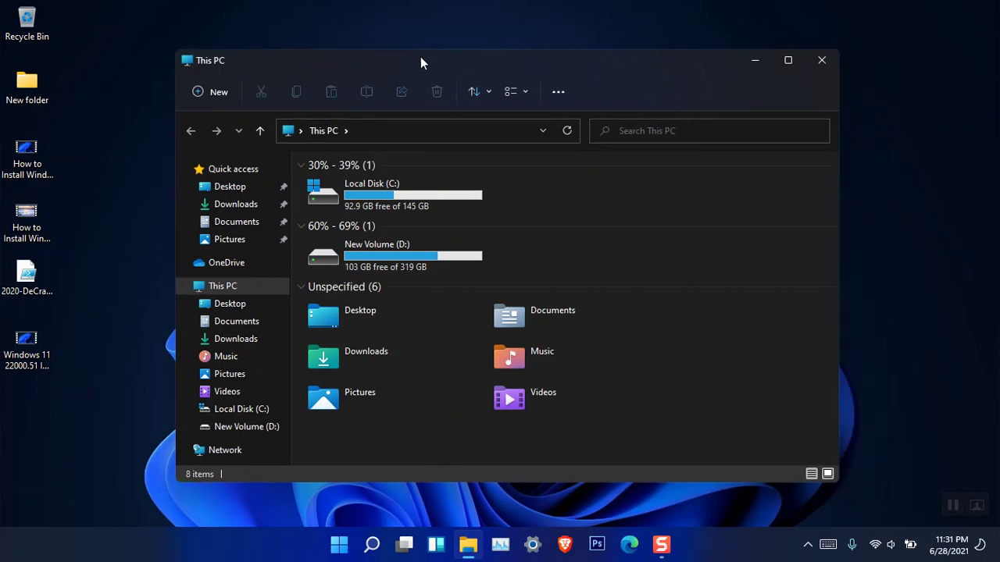
right_click(630, 207)
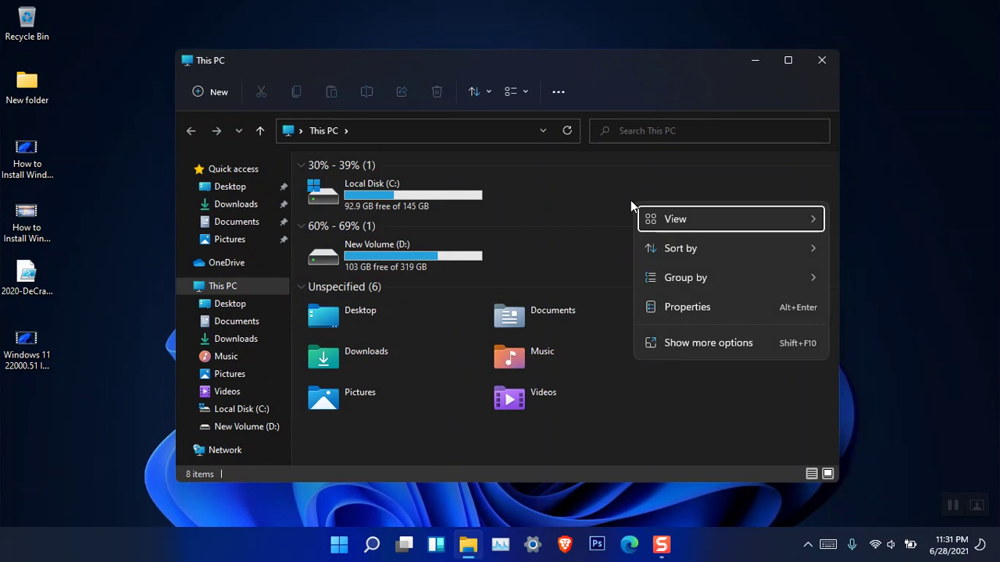
left_click(668, 343)
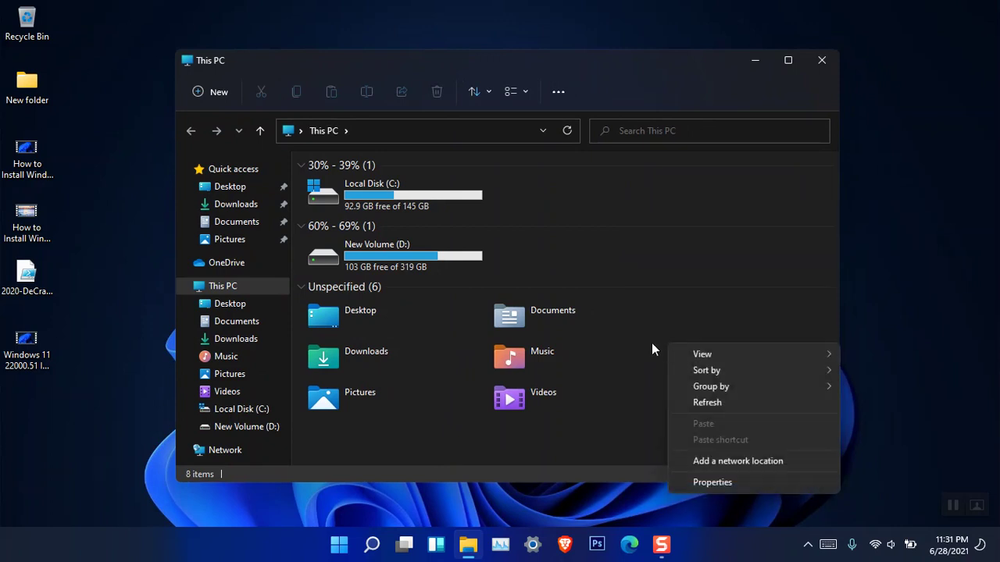
left_click(702, 242)
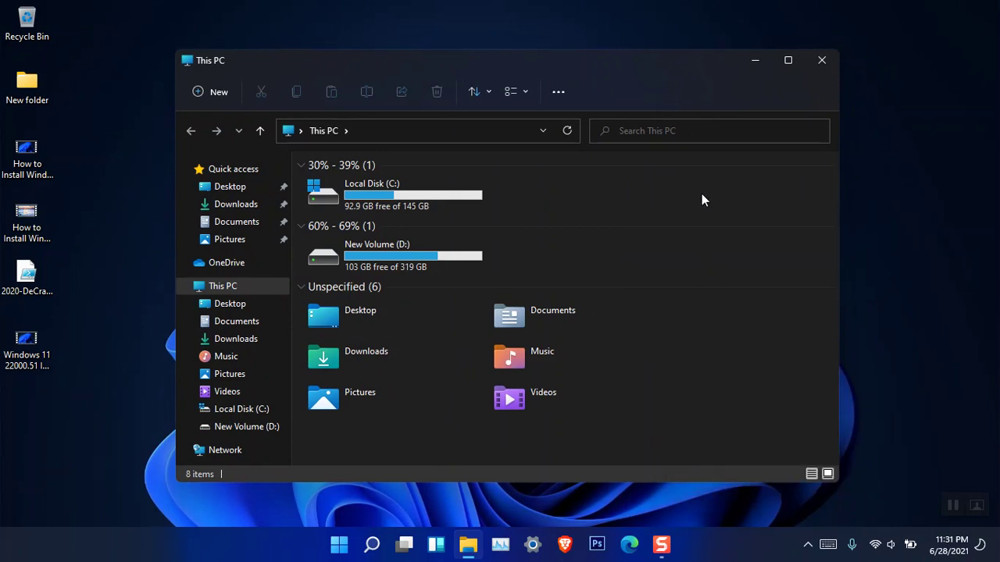
right_click(650, 221)
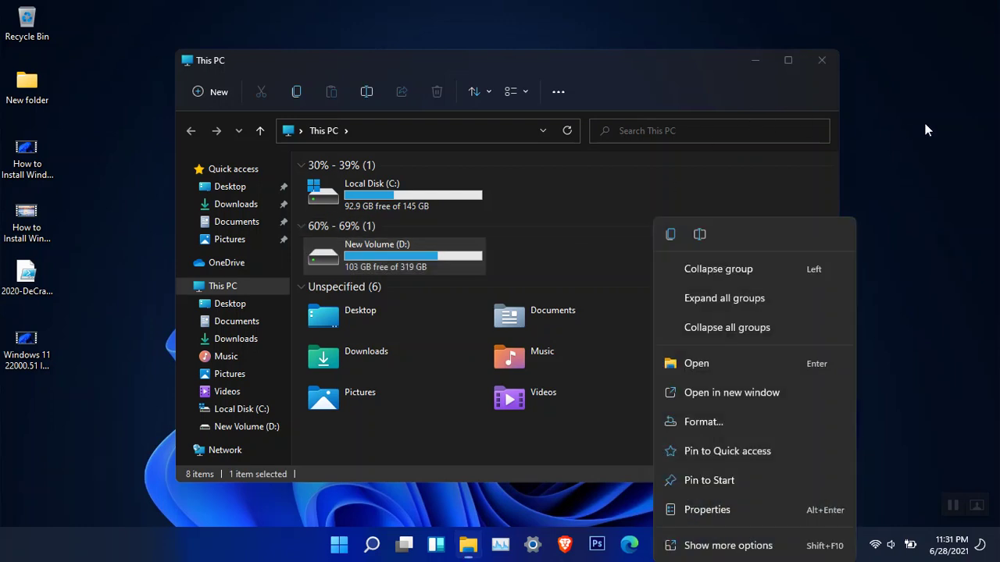
left_click(924, 119)
left_click(641, 81)
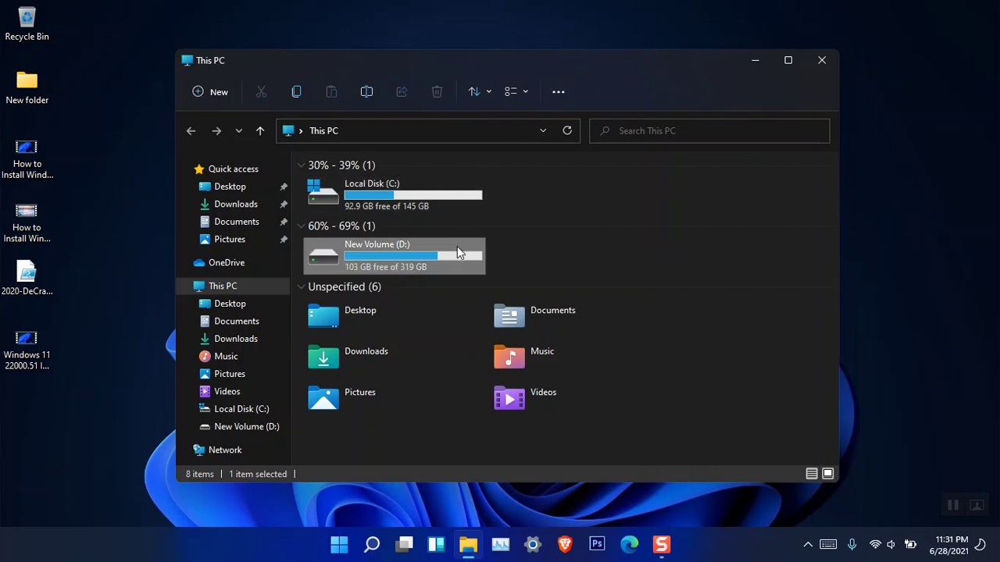
Examine the commands and sort options available for the Amozish folder on New Volume (D:), and return to This PC
double_click(399, 263)
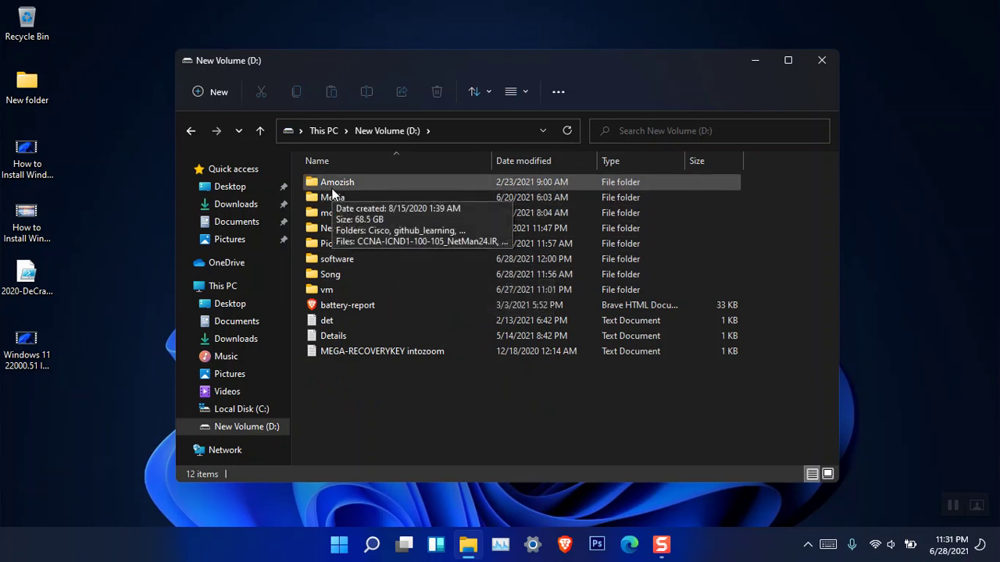
left_click(332, 187)
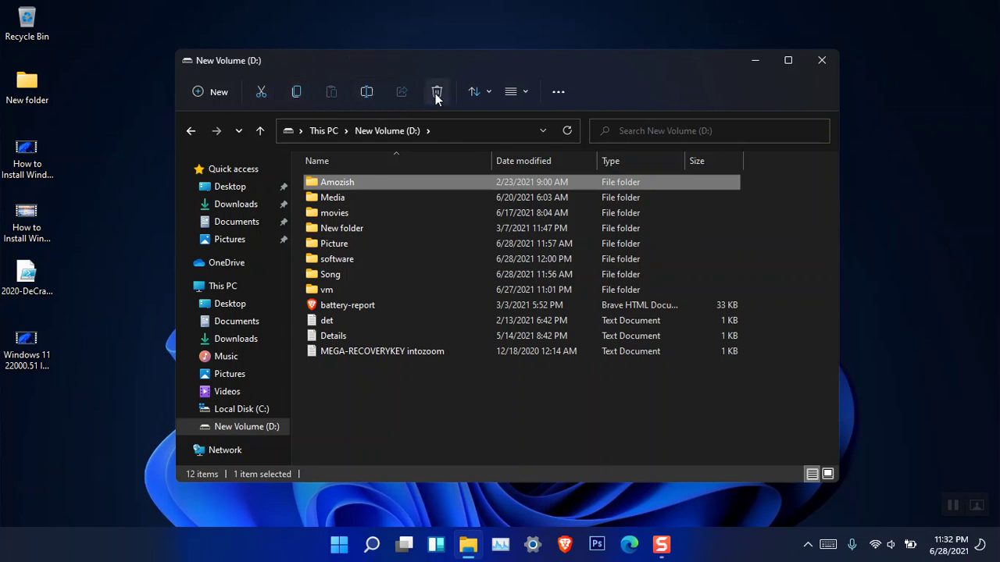
left_click(492, 92)
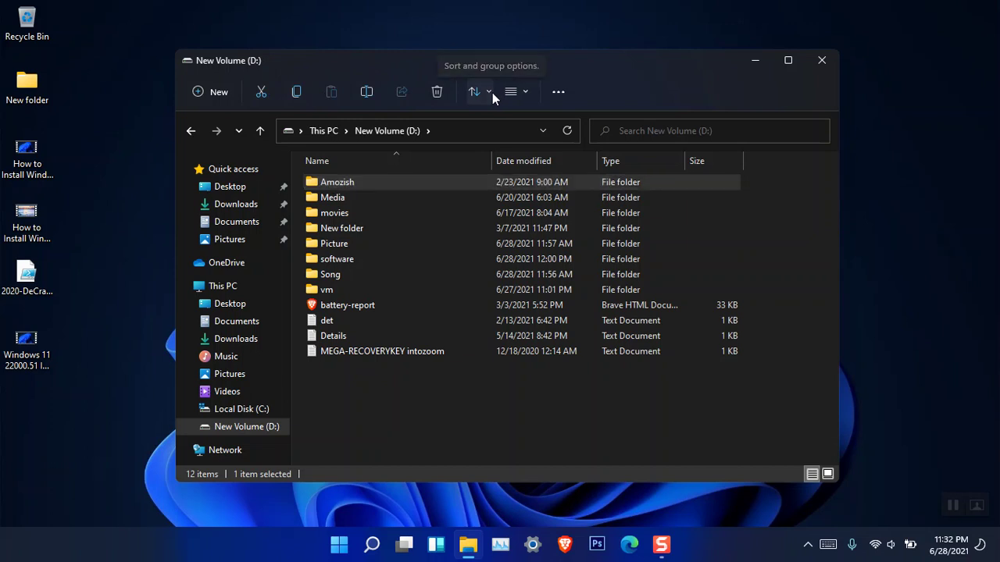
left_click(508, 422)
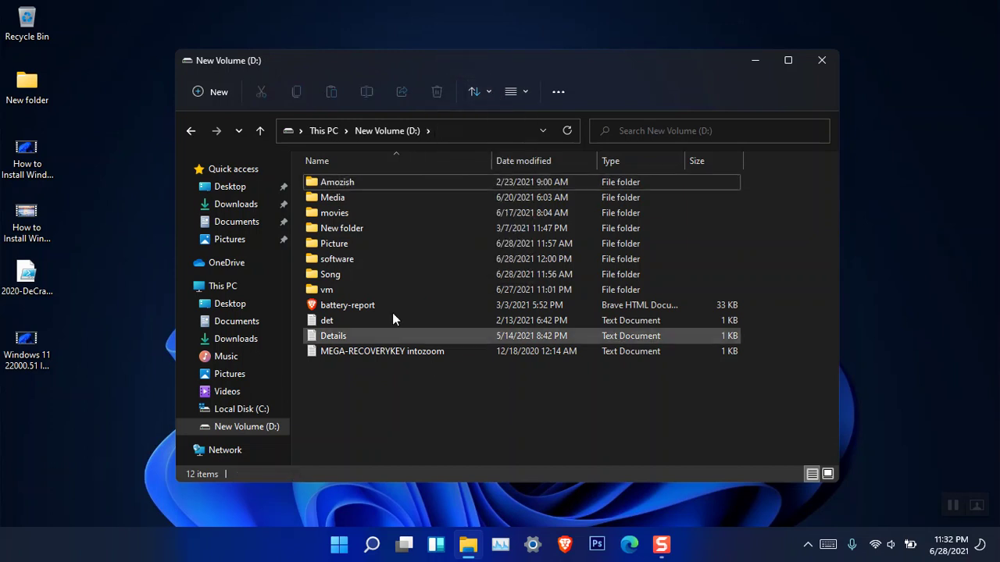
left_click(232, 285)
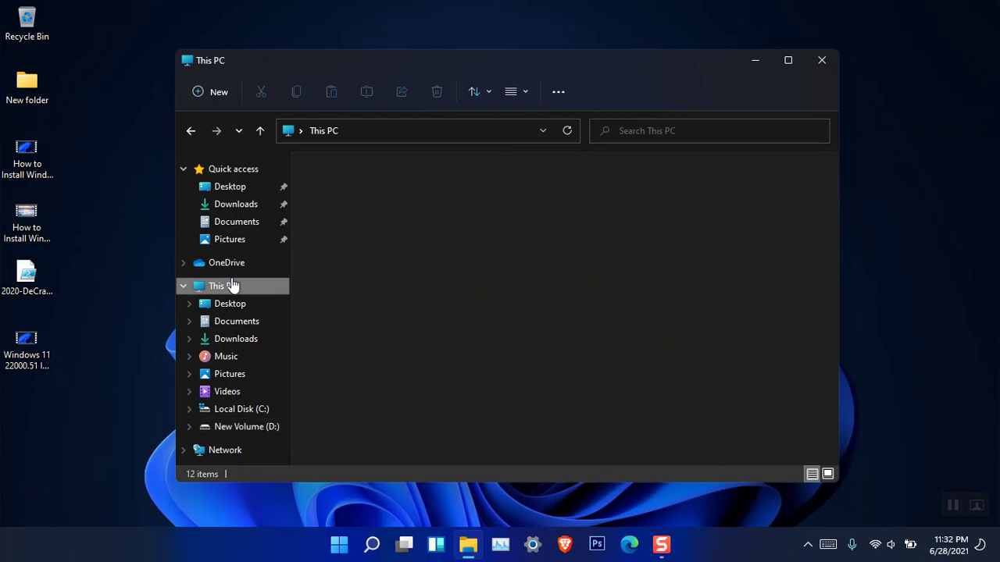
Hide the File Explorer navigation pane and show it again
left_click(529, 92)
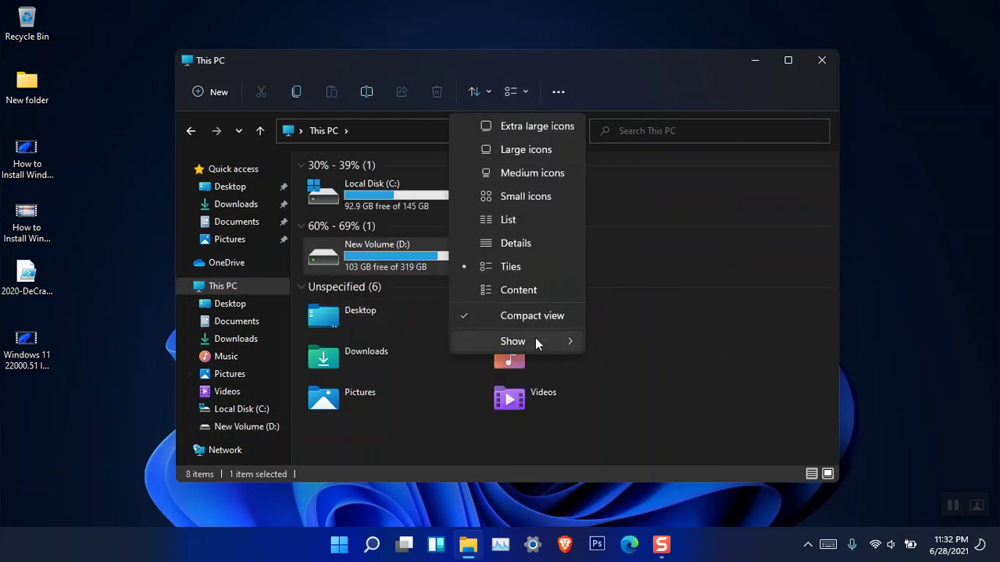
mouse_move(537, 341)
left_click(658, 342)
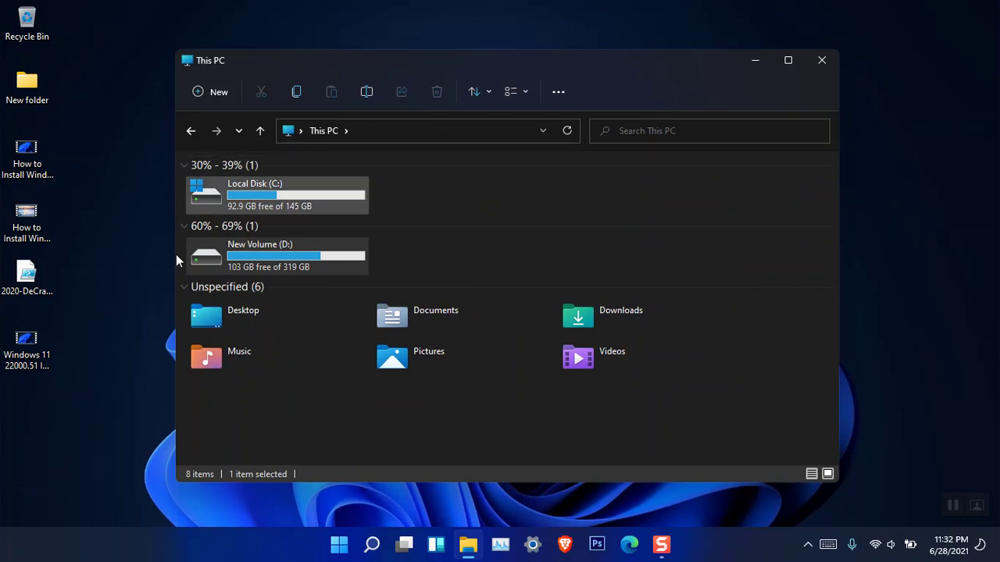
left_click(525, 91)
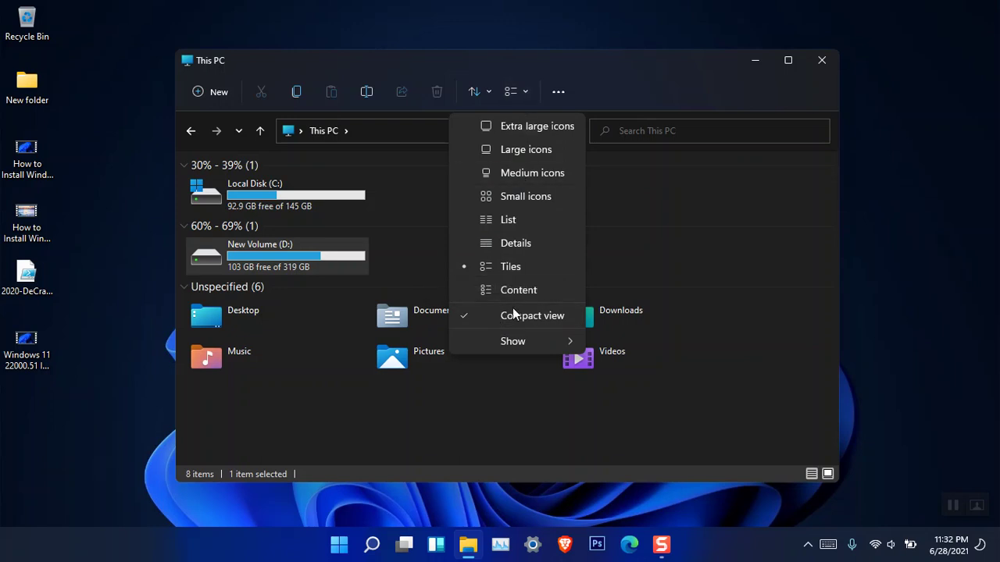
mouse_move(517, 343)
left_click(643, 343)
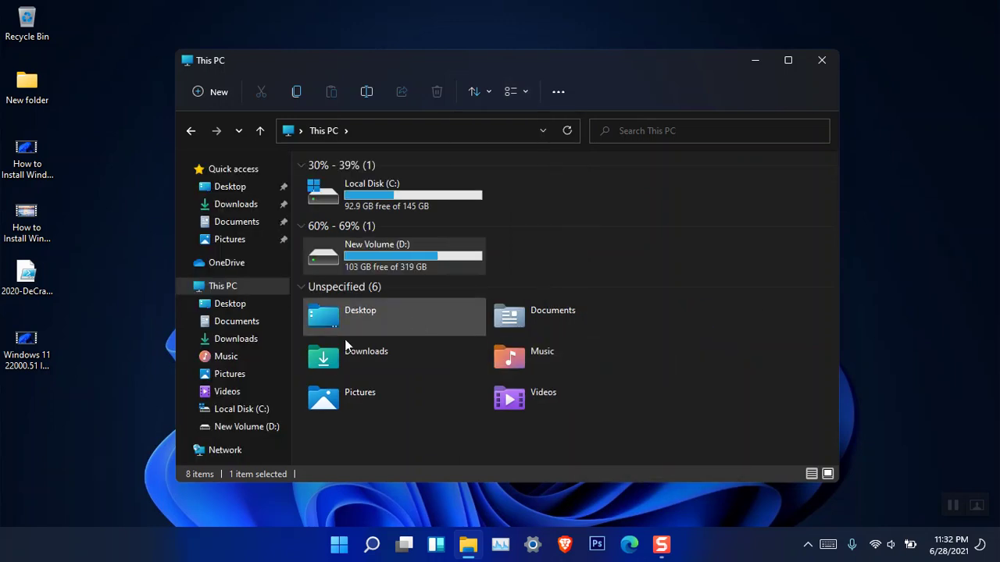
Turn off Compact view to check the navigation pane's spacing, and turn Compact view back on
left_click(523, 96)
left_click(513, 317)
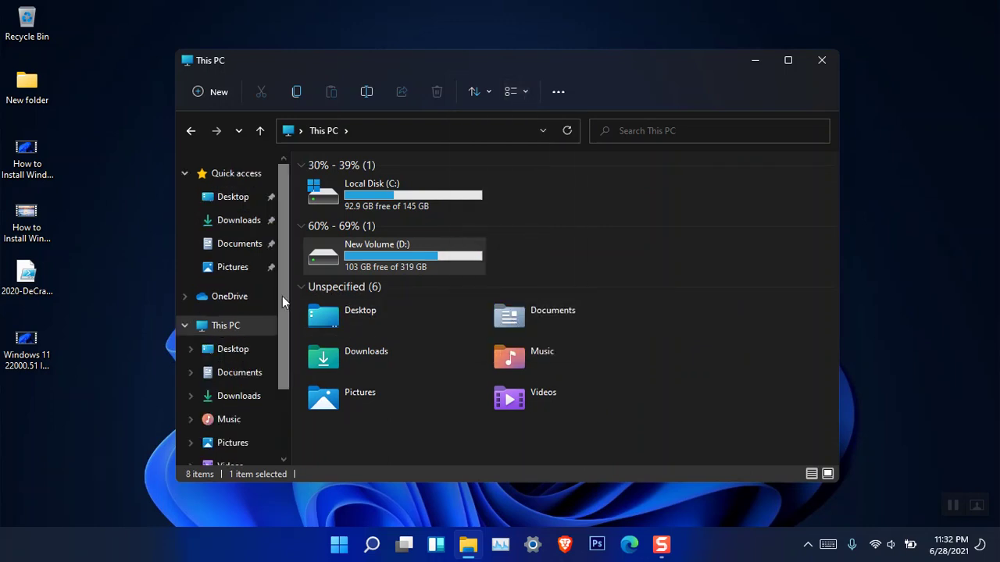
scroll(282, 296, "down", 3)
scroll(286, 387, "up", 3)
left_click(484, 99)
left_click(526, 93)
left_click(526, 93)
left_click(522, 316)
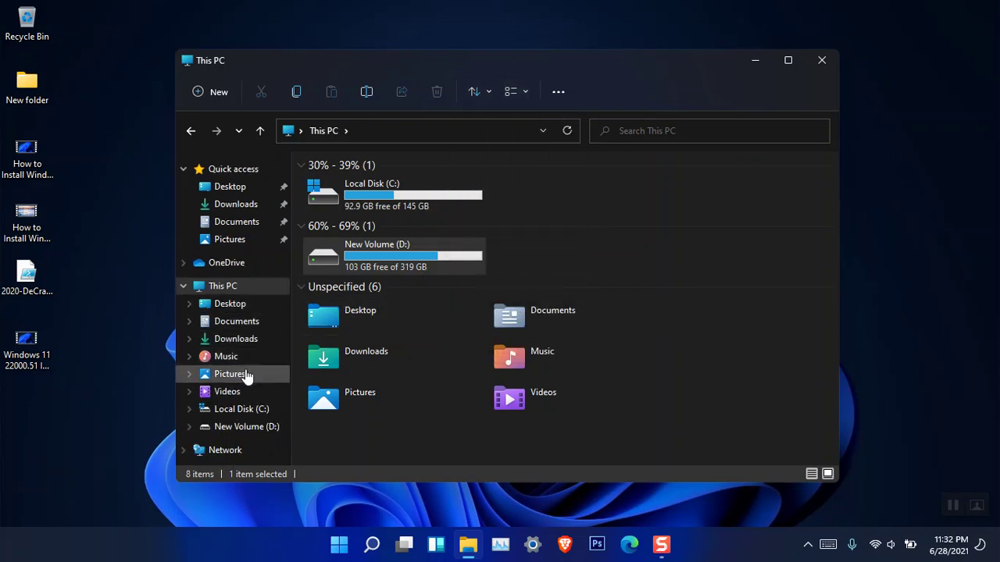
View the properties of the New Volume (D:) drive and close the dialog
left_click(523, 90)
left_click(558, 91)
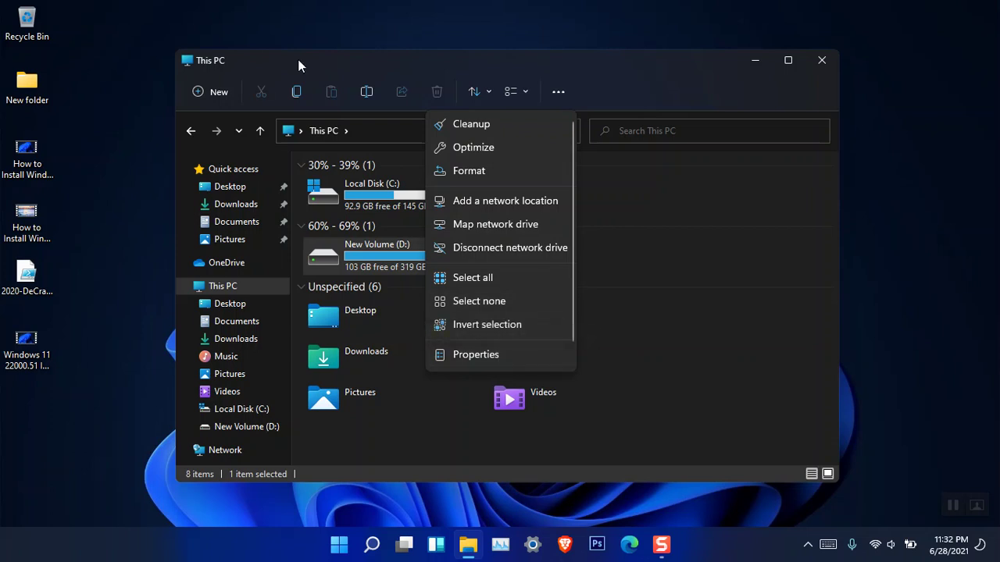
left_click(471, 354)
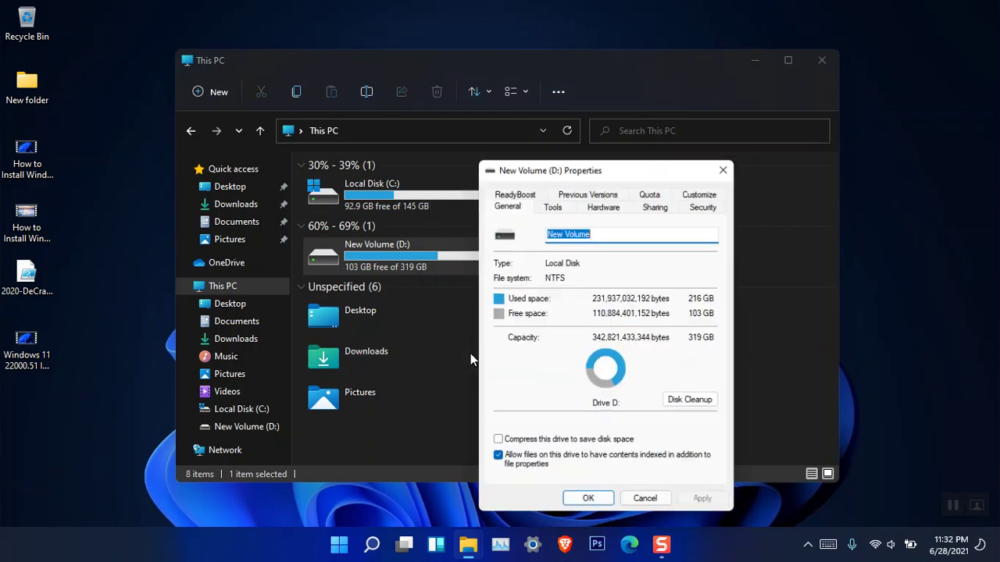
left_click_drag(592, 174, 509, 127)
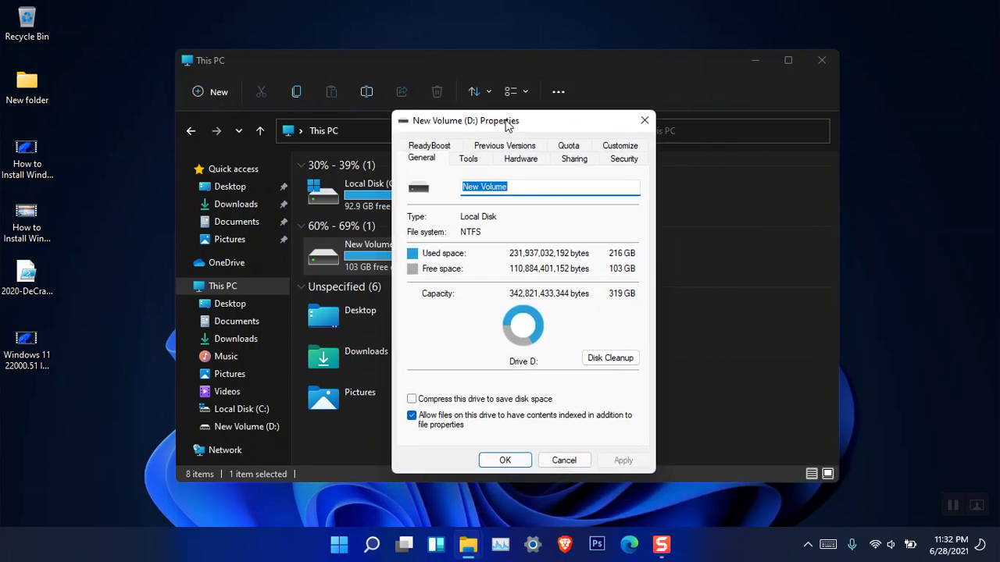
left_click(653, 122)
Open New Volume (D:) and examine the context options of the software folder and of the desktop
double_click(440, 261)
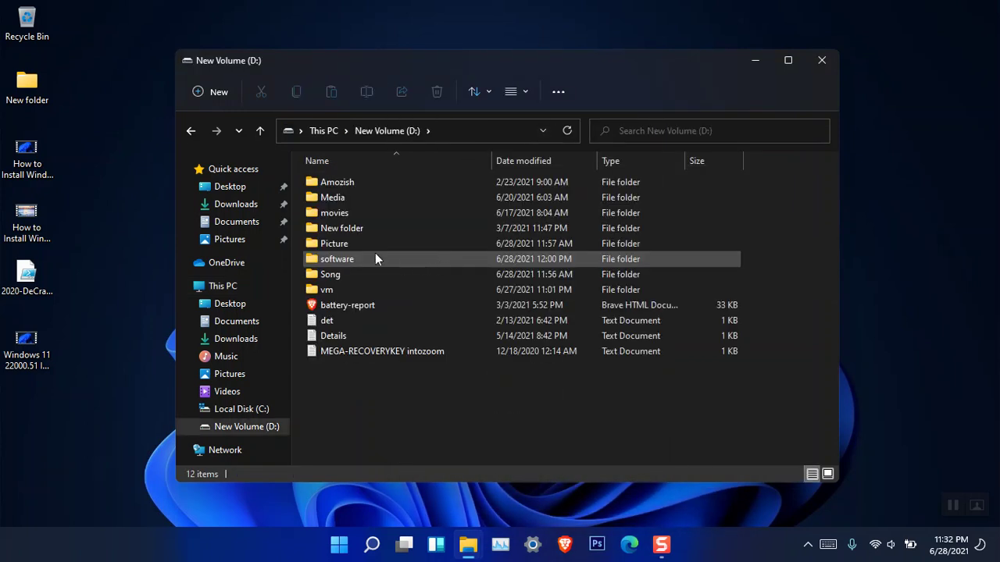
left_click(336, 263)
right_click(336, 261)
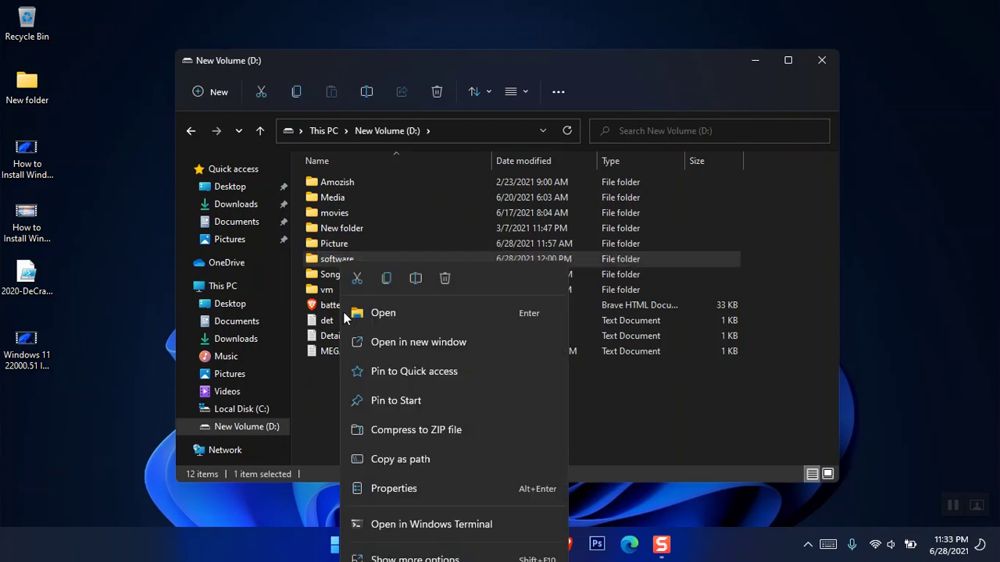
left_click(710, 391)
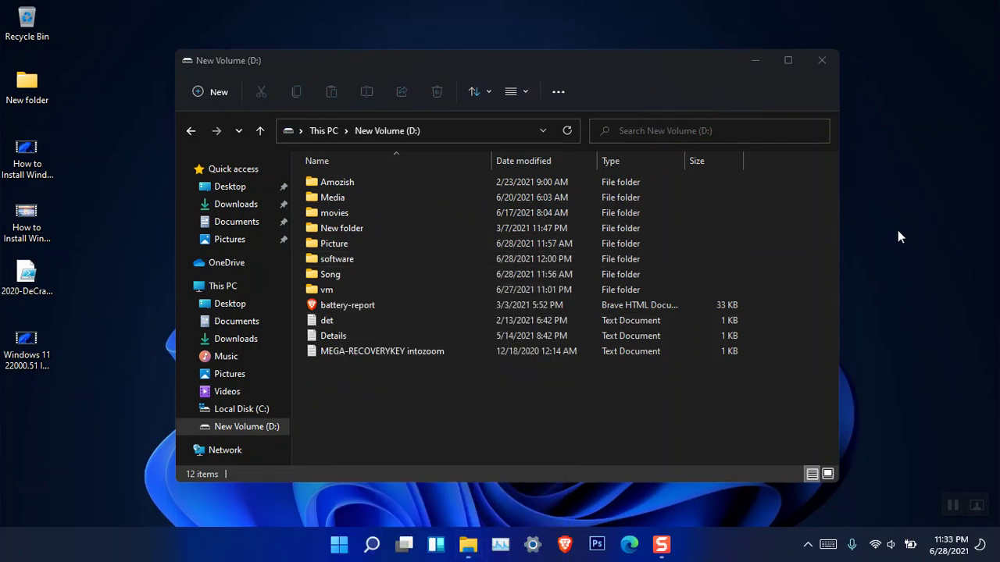
right_click(898, 231)
left_click(411, 205)
Show the extended context options of the Amozish folder
right_click(337, 184)
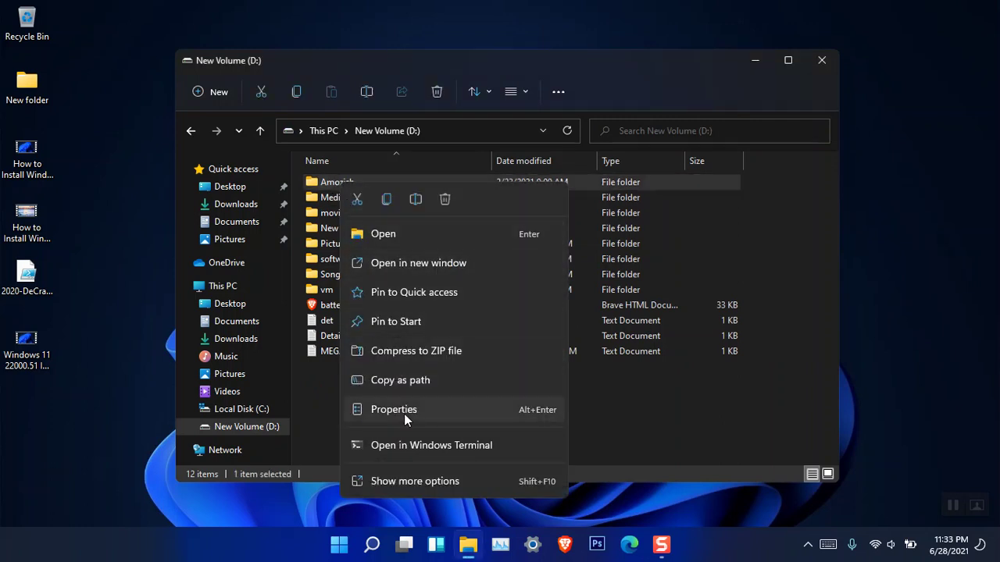
left_click(429, 481)
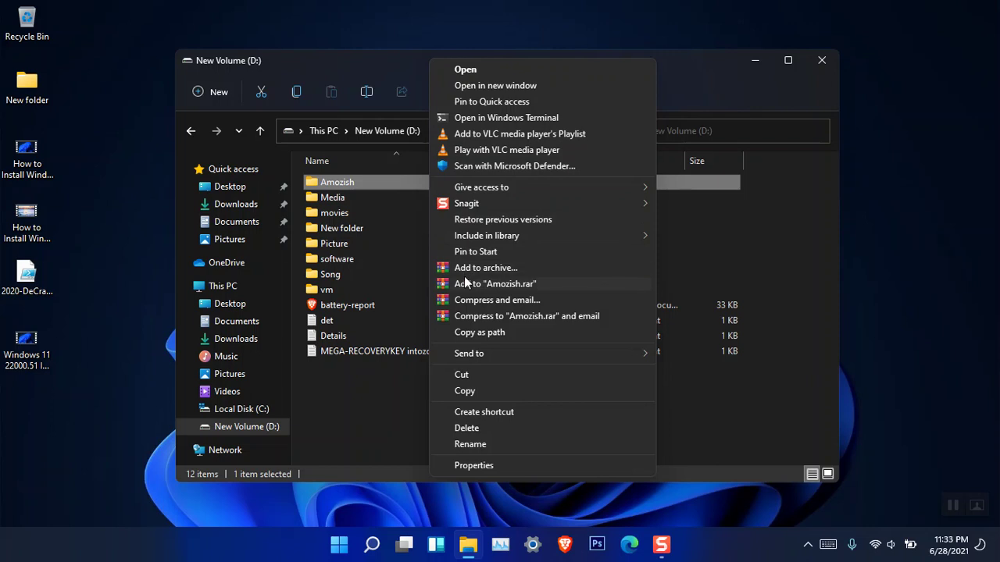
Examine the context options of the Amozish folder again, including the extended options, and dismiss them
left_click(364, 424)
left_click(364, 424)
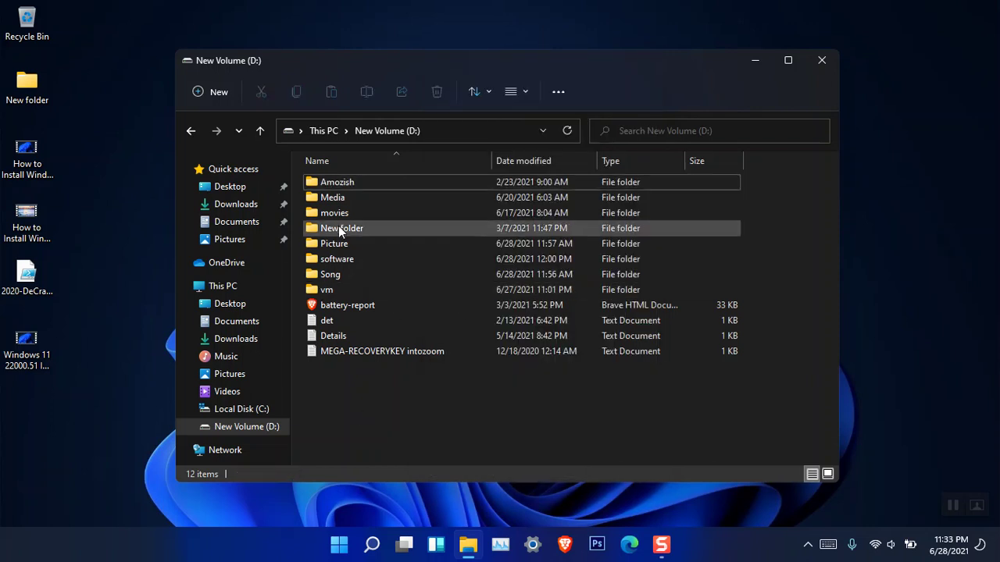
right_click(332, 182)
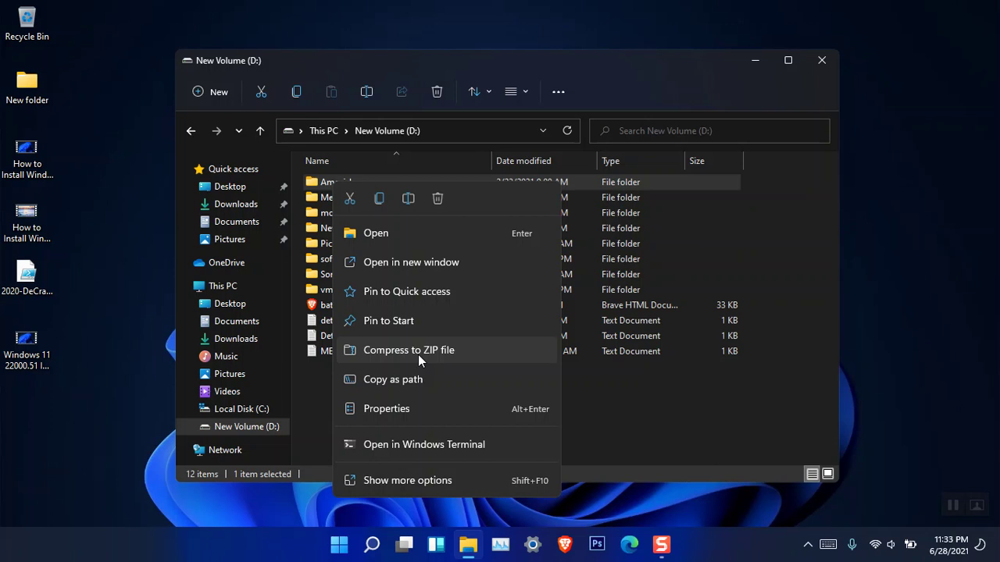
left_click(495, 478)
left_click(421, 426)
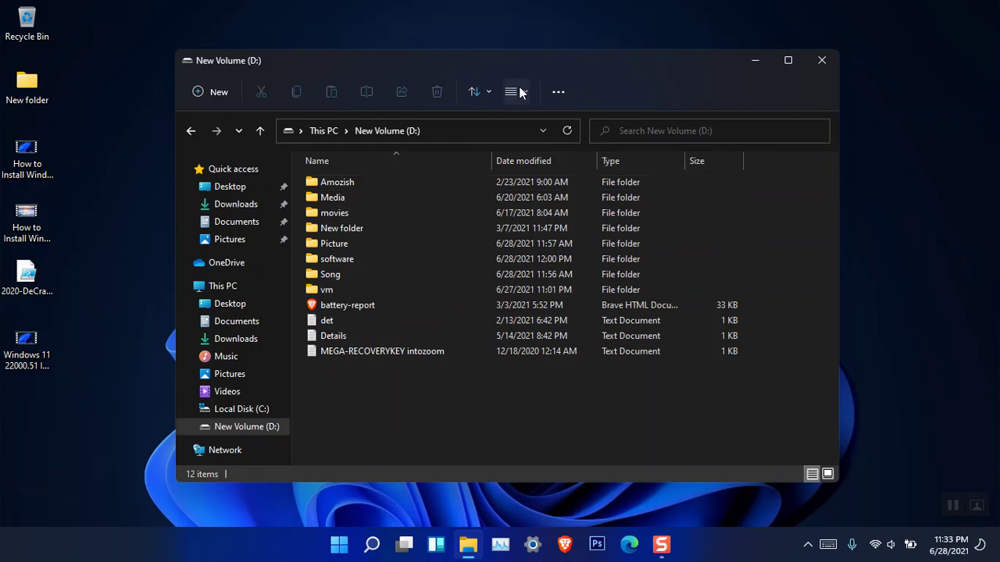
Examine the folder's view options and the item types offered for creation, and close File Explorer
left_click(515, 91)
left_click(429, 393)
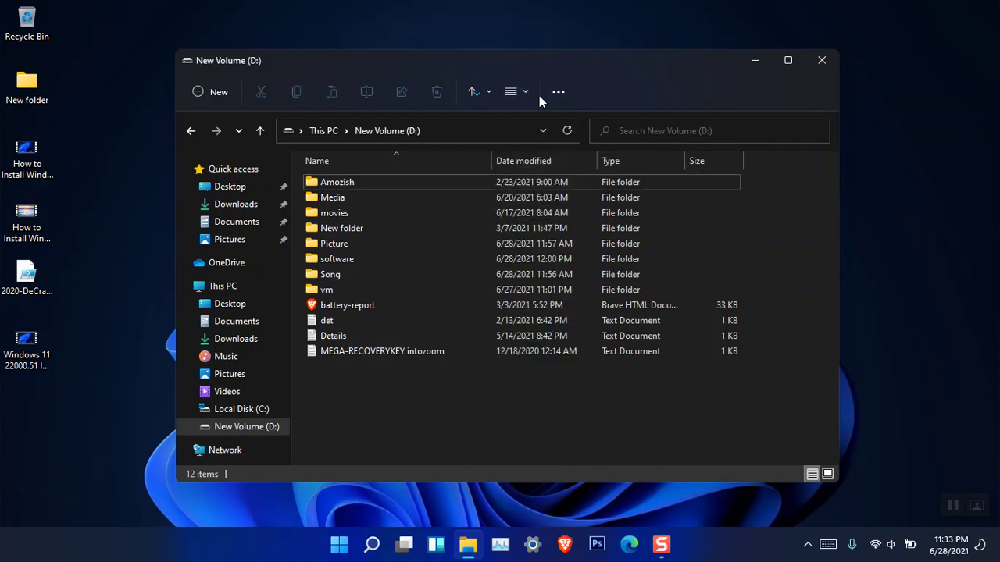
left_click(200, 91)
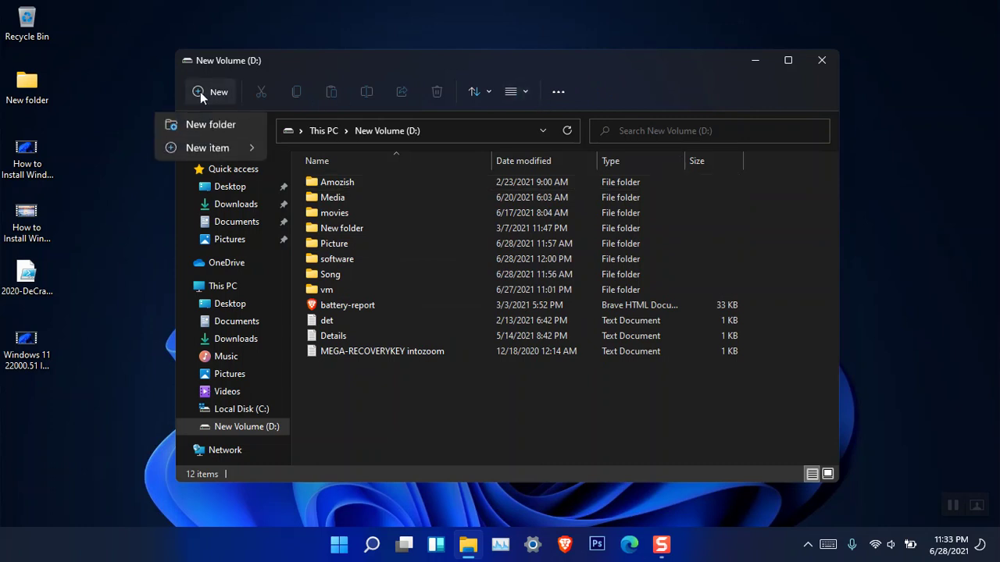
mouse_move(229, 151)
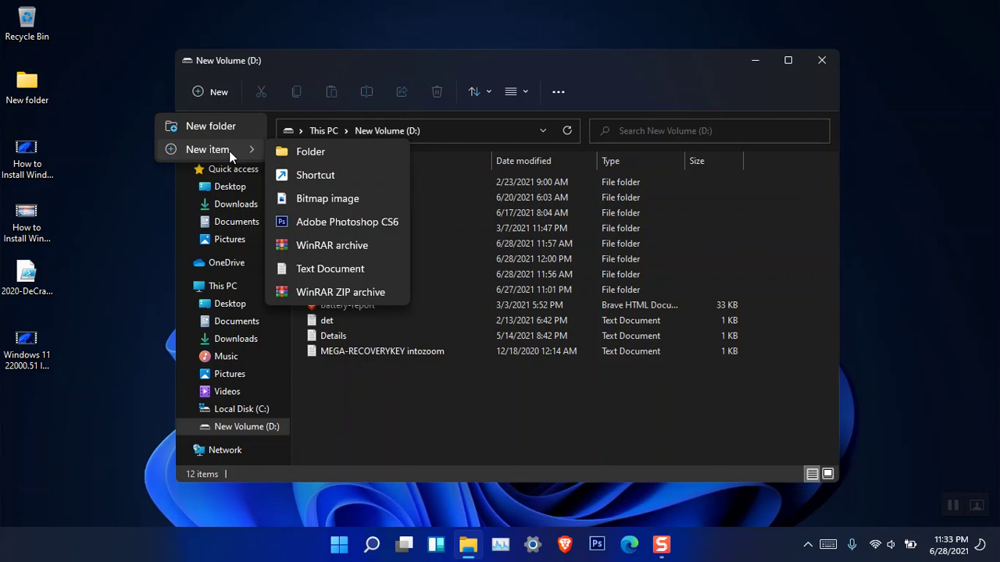
left_click(492, 400)
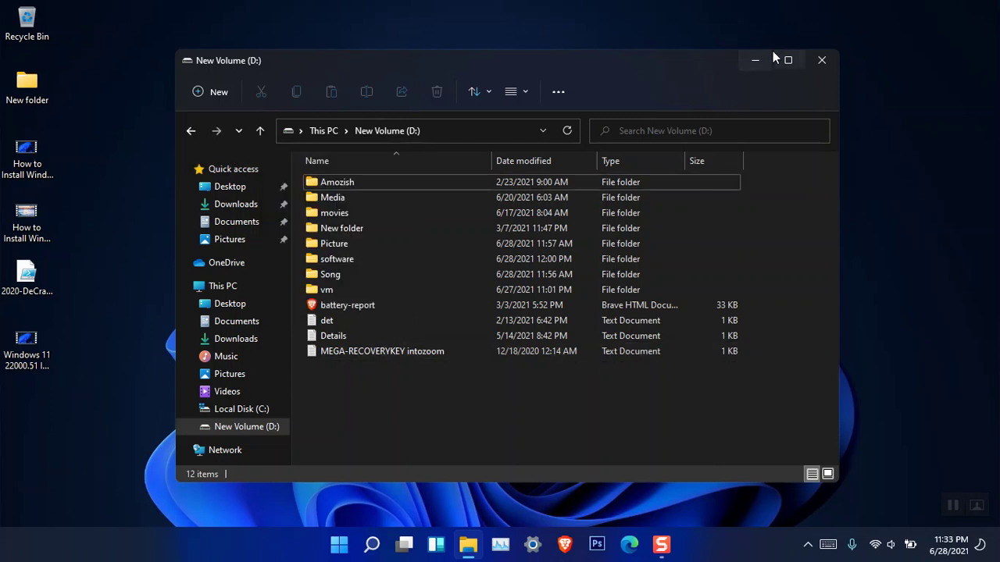
left_click(821, 63)
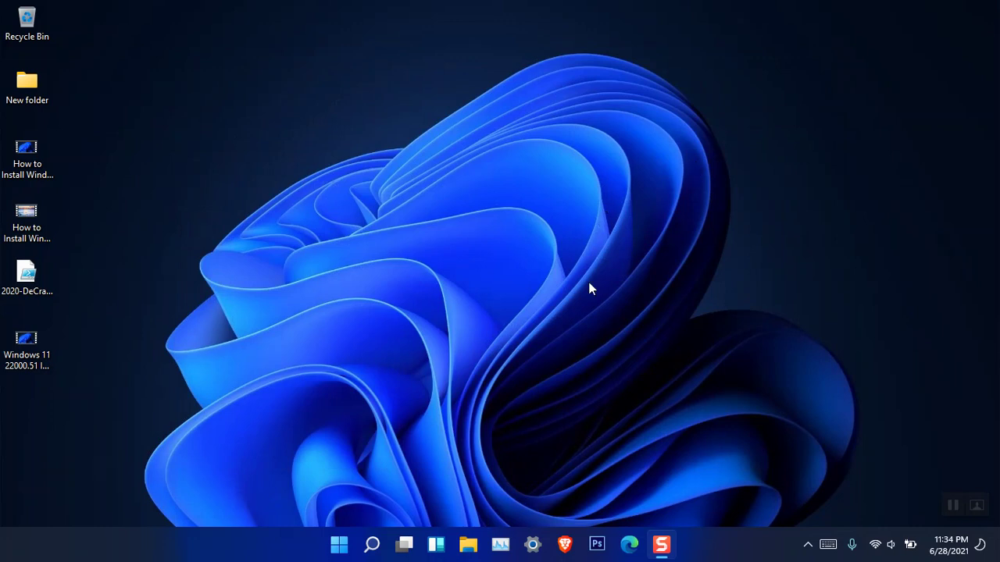
Open Settings and look through the System and Bluetooth & devices pages
left_click(533, 545)
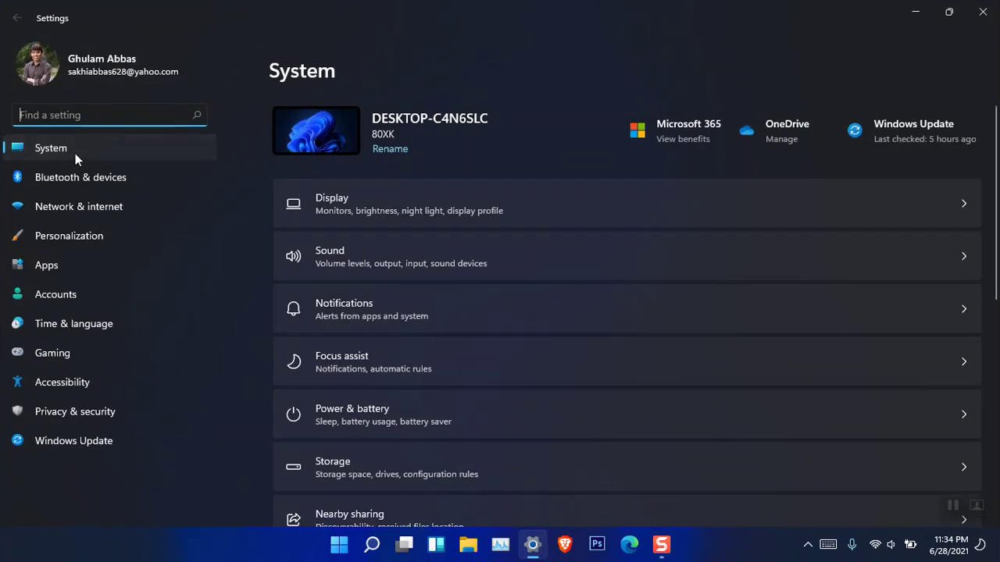
scroll(426, 266, "down", 10)
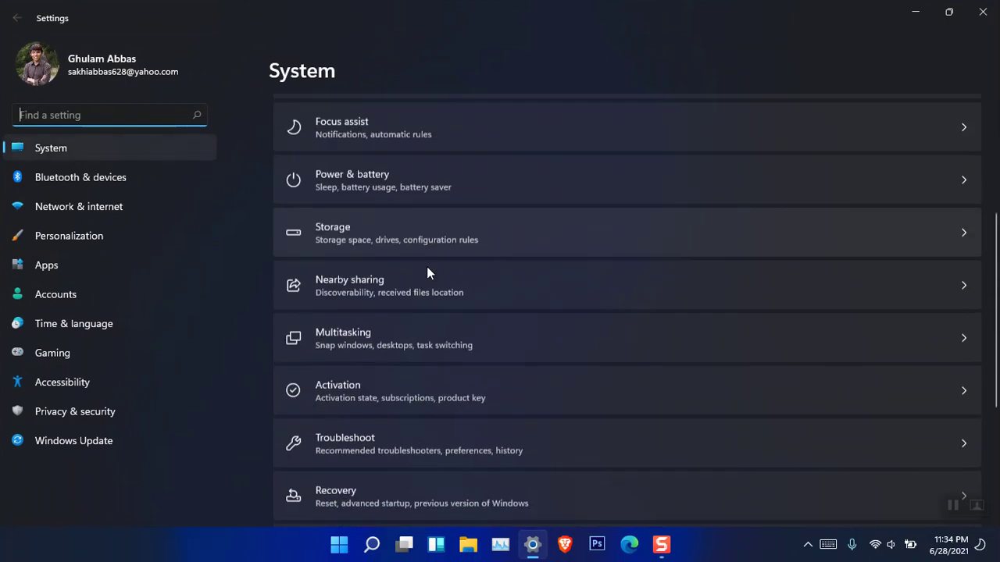
left_click(68, 179)
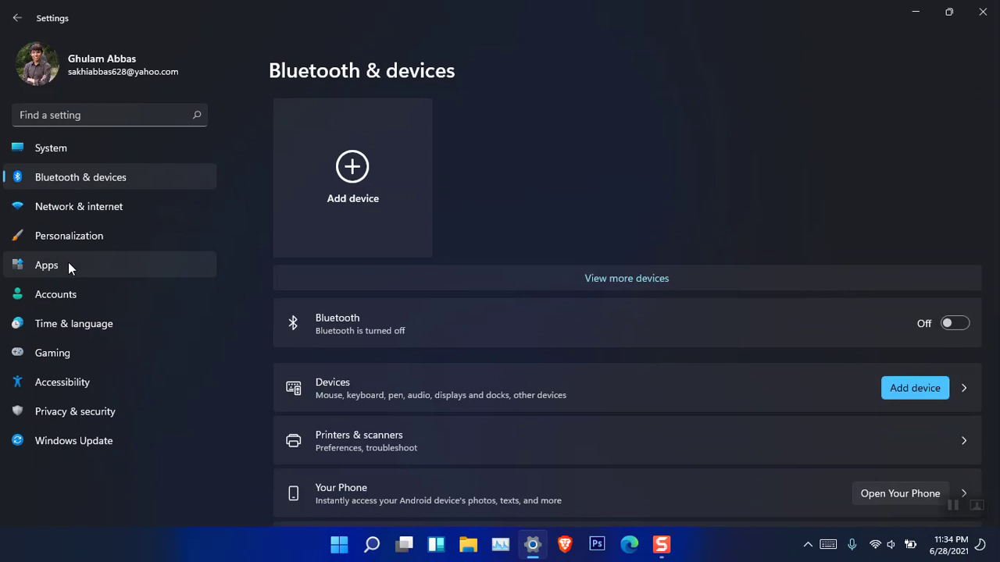
left_click(102, 111)
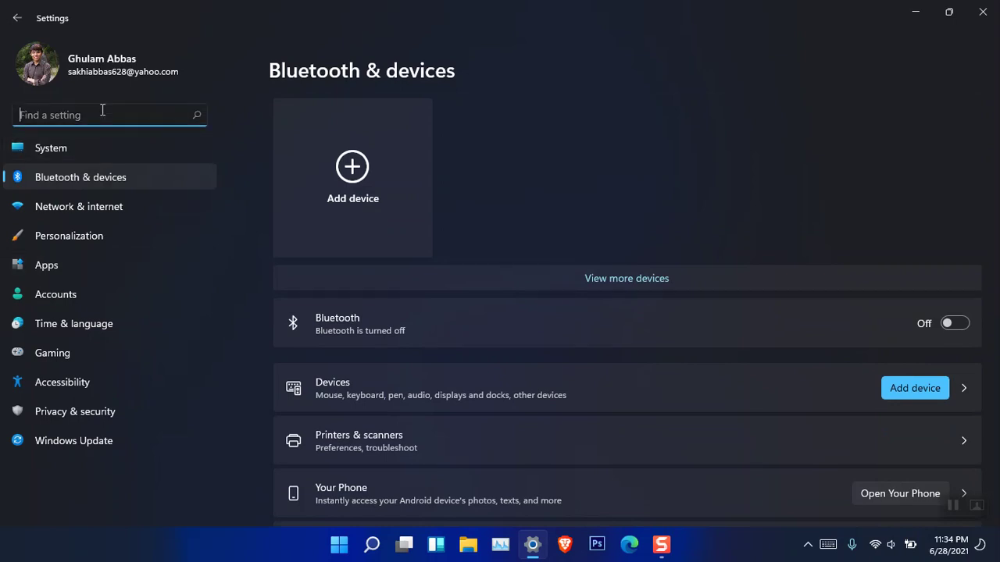
Run the control command to view all Control Panel items, and close the Control Panel
key("super")
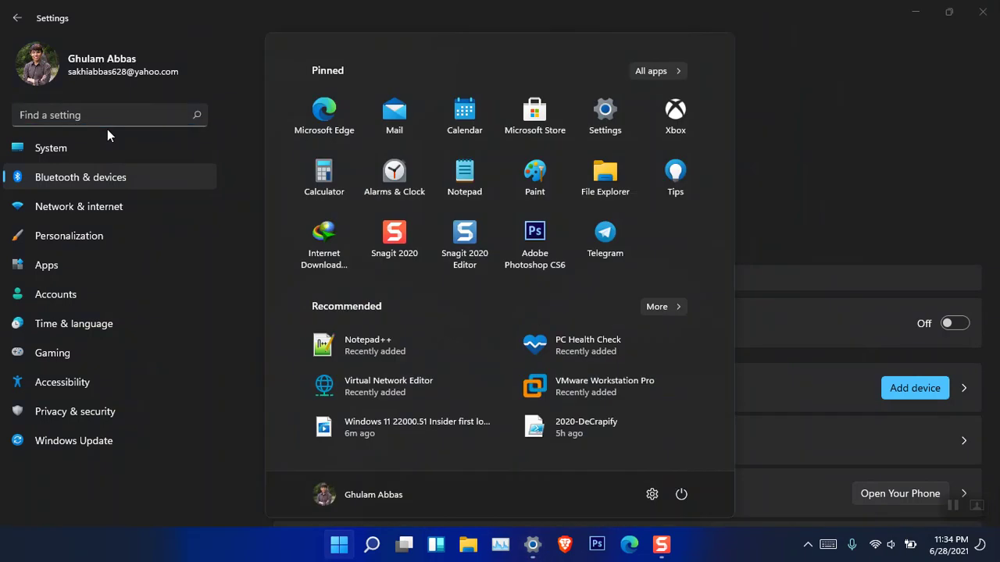
key("super+r")
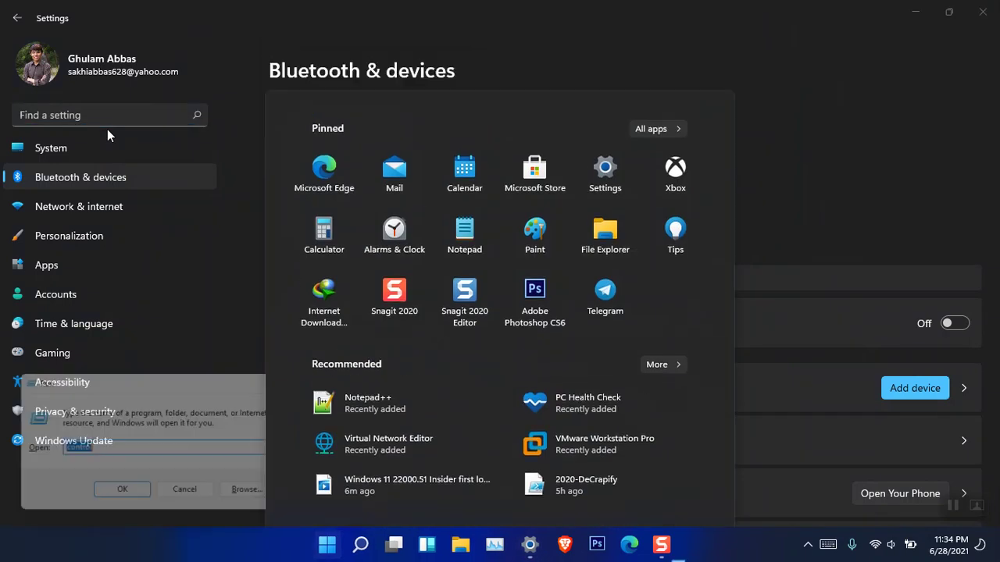
key("Return")
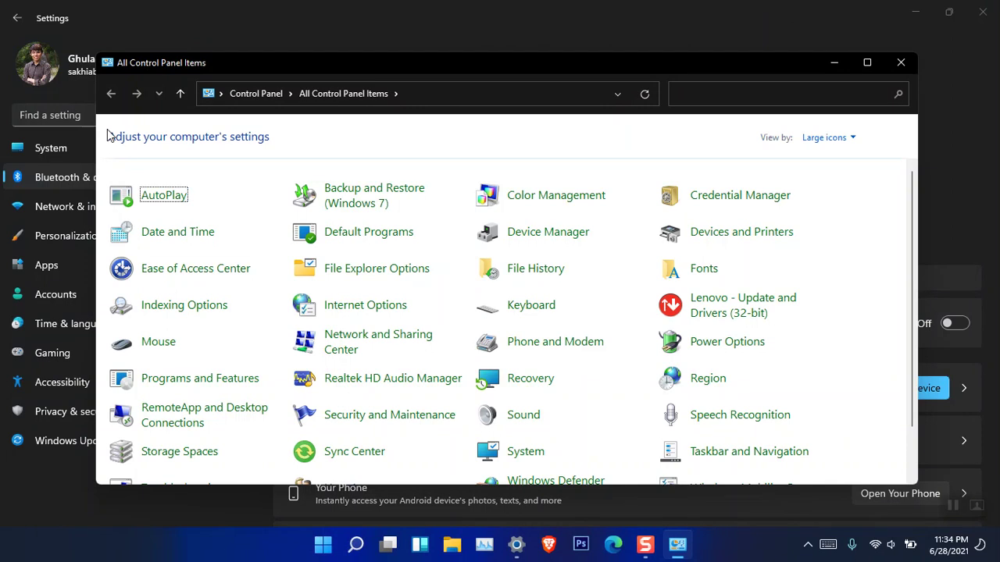
left_click(883, 67)
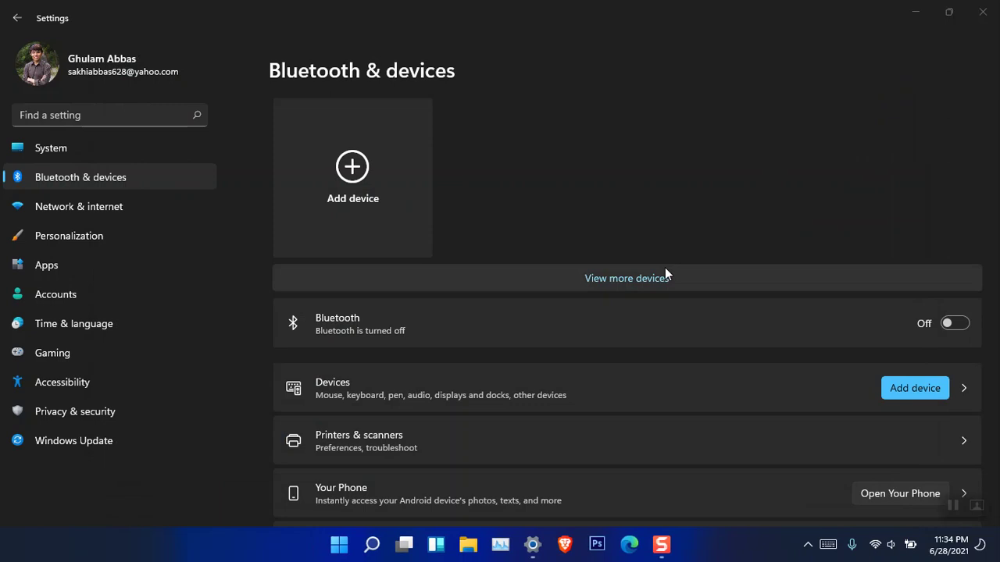
Open the Windows Update history, view the list of updates available for uninstalling, and close that list
left_click(64, 454)
left_click(64, 450)
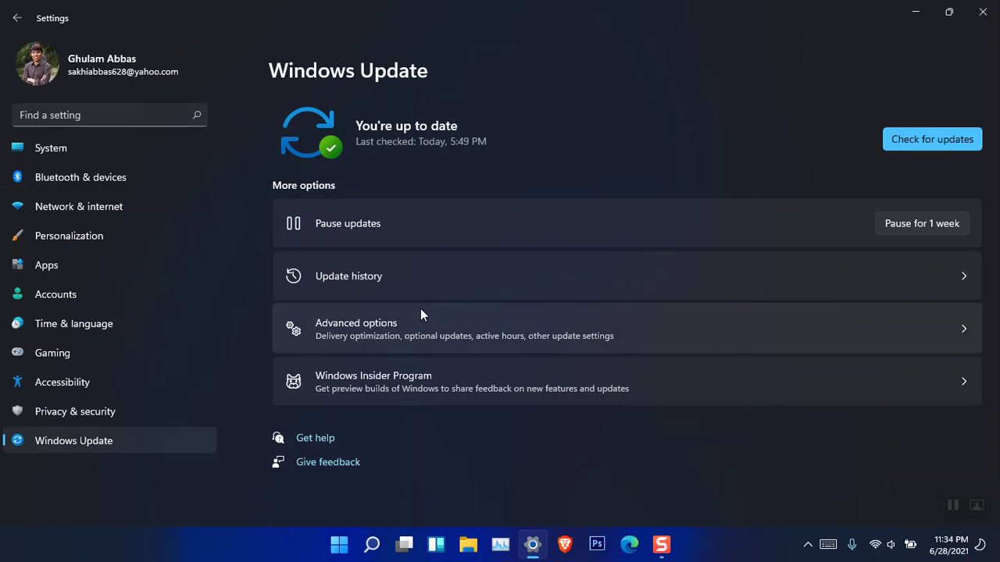
left_click(473, 281)
scroll(474, 283, "down", 1)
scroll(469, 301, "down", 1)
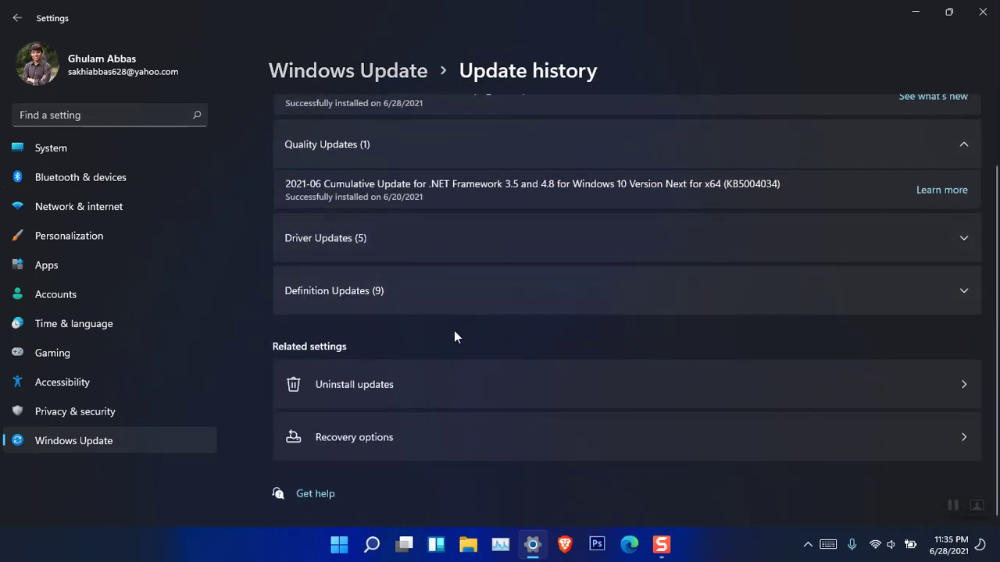
left_click(394, 400)
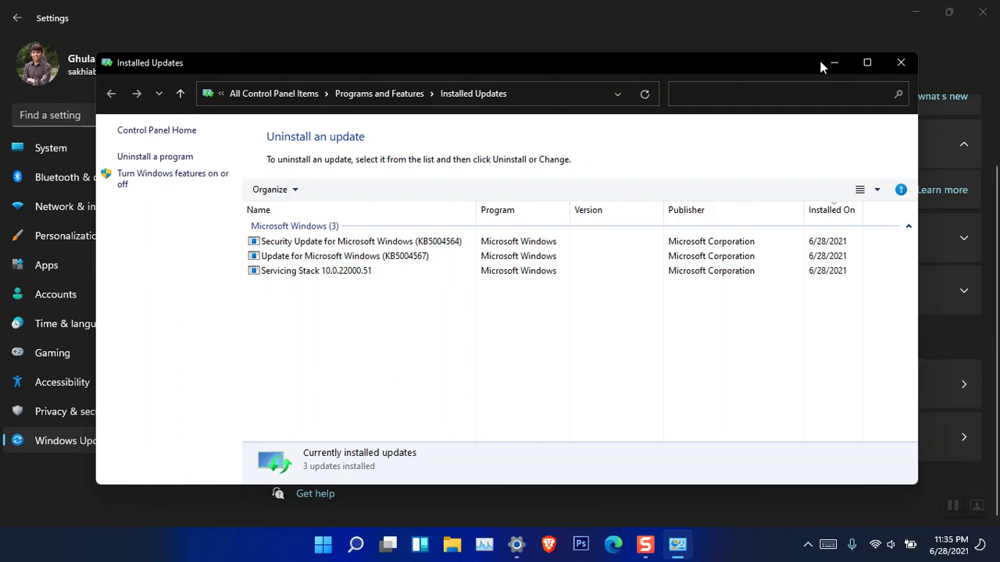
left_click(901, 63)
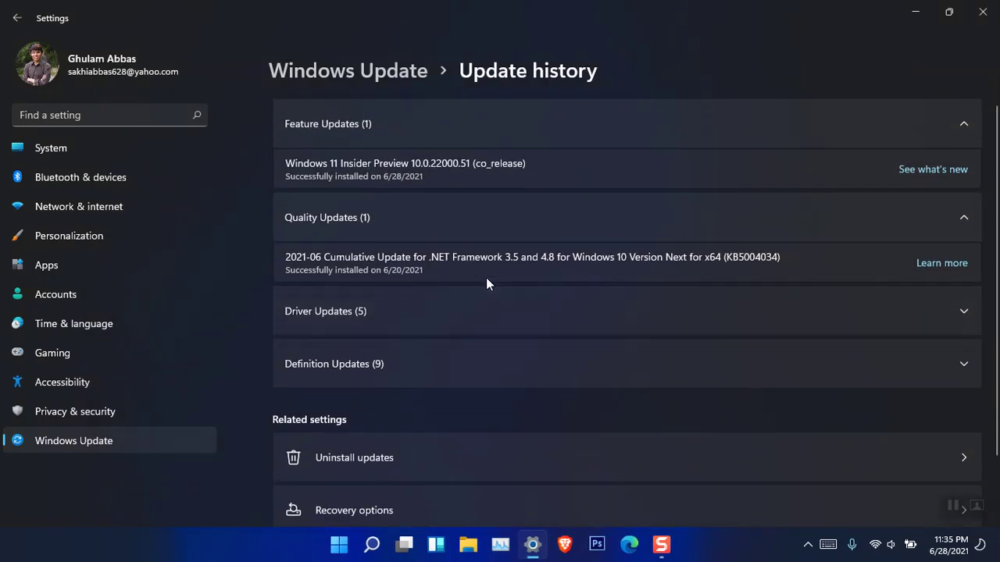
Expand and review the Driver Updates and Definition Updates in the update history, and close Settings
left_click(457, 309)
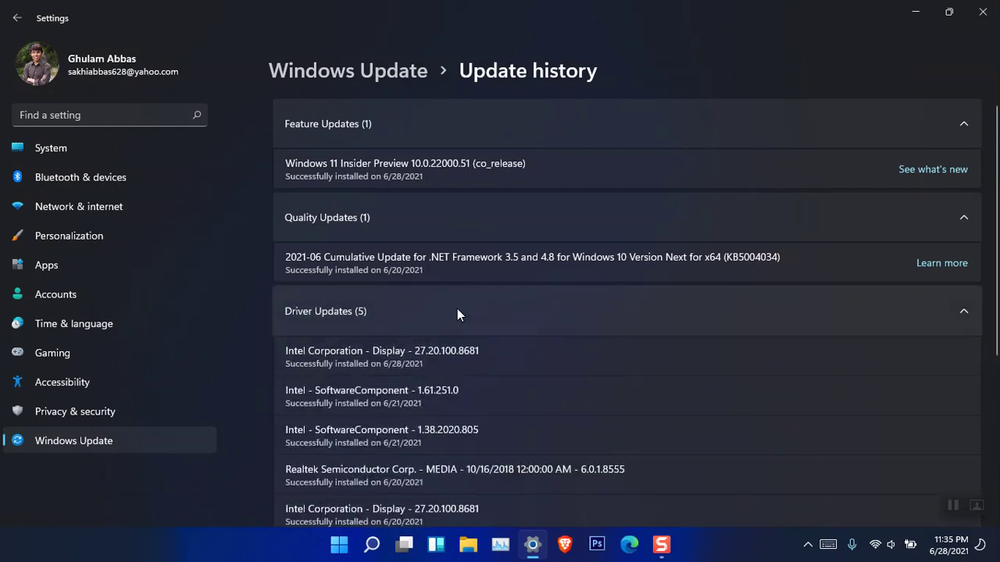
scroll(457, 314, "down", 2)
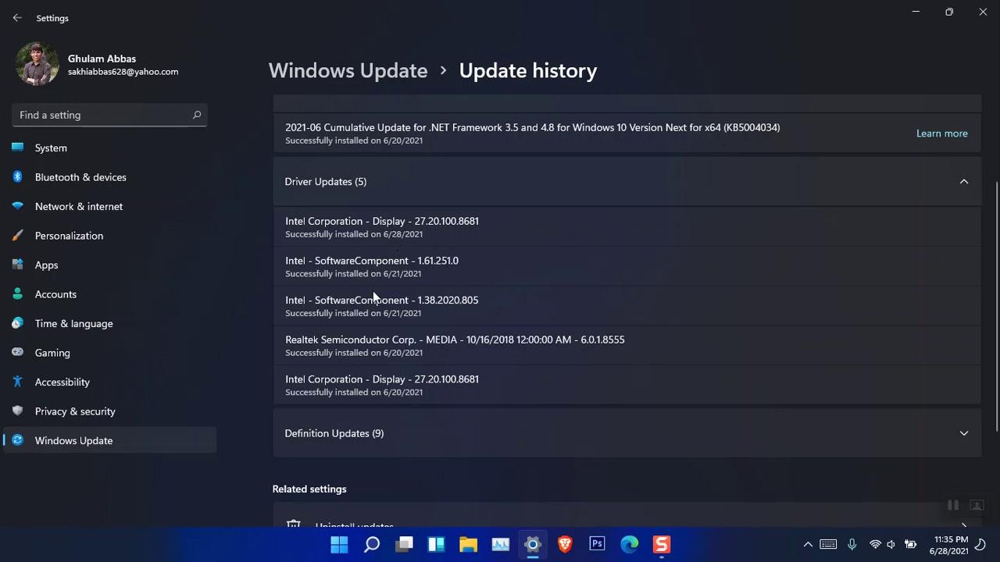
left_click(378, 432)
scroll(435, 397, "down", 5)
scroll(436, 400, "up", 3)
scroll(436, 398, "up", 4)
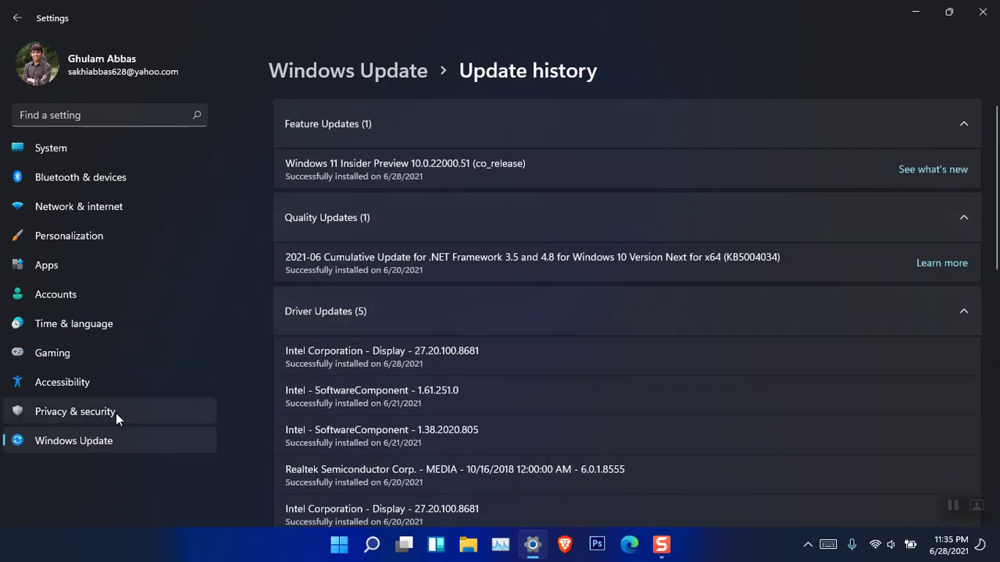
left_click(113, 445)
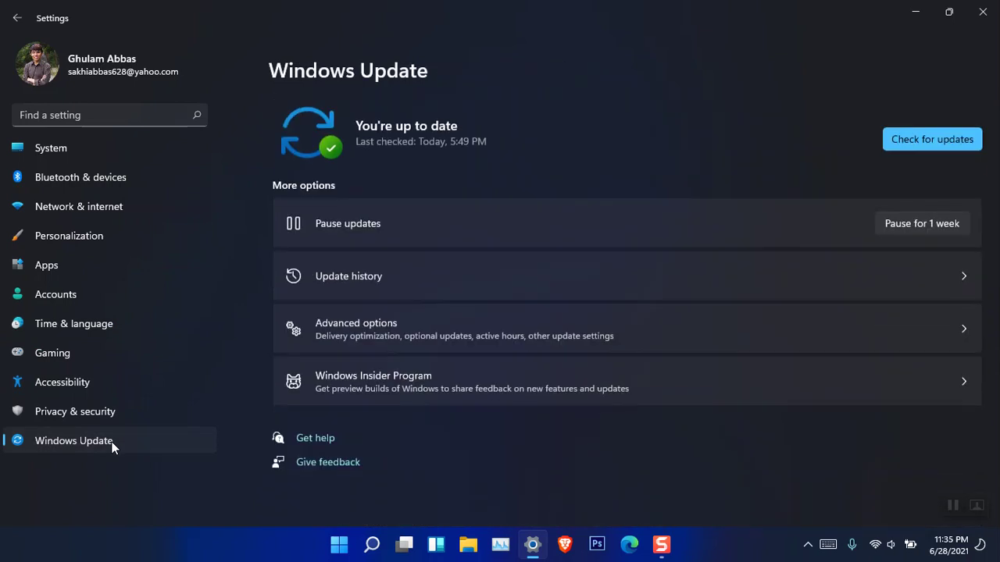
left_click(982, 10)
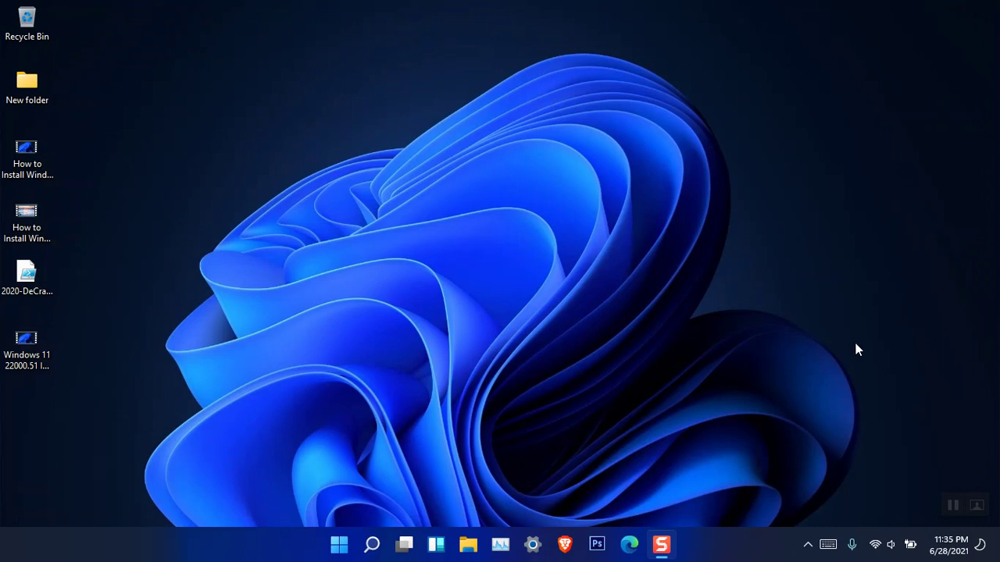
View the calendar and notification flyout from the taskbar clock and dismiss it
left_click(950, 545)
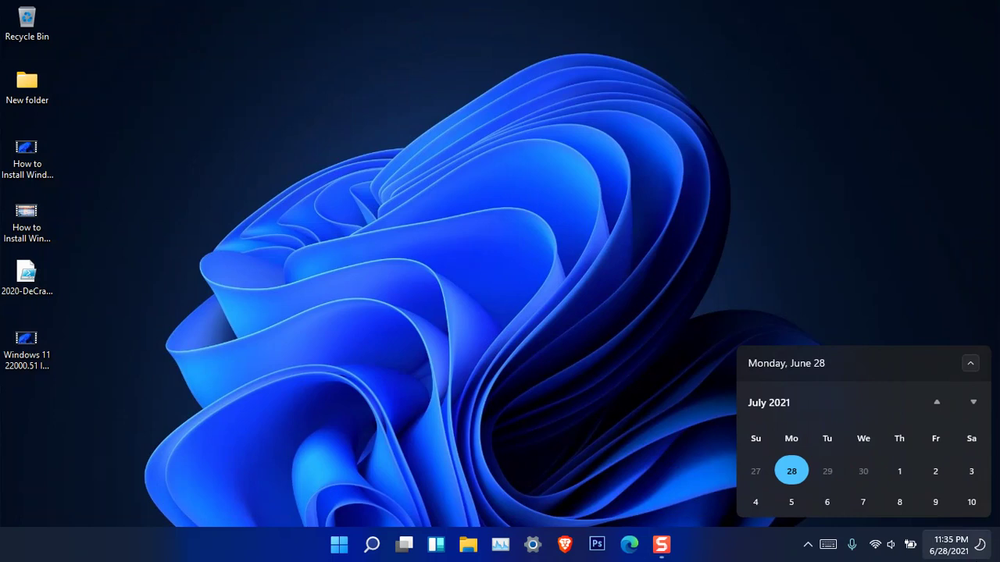
left_click(700, 343)
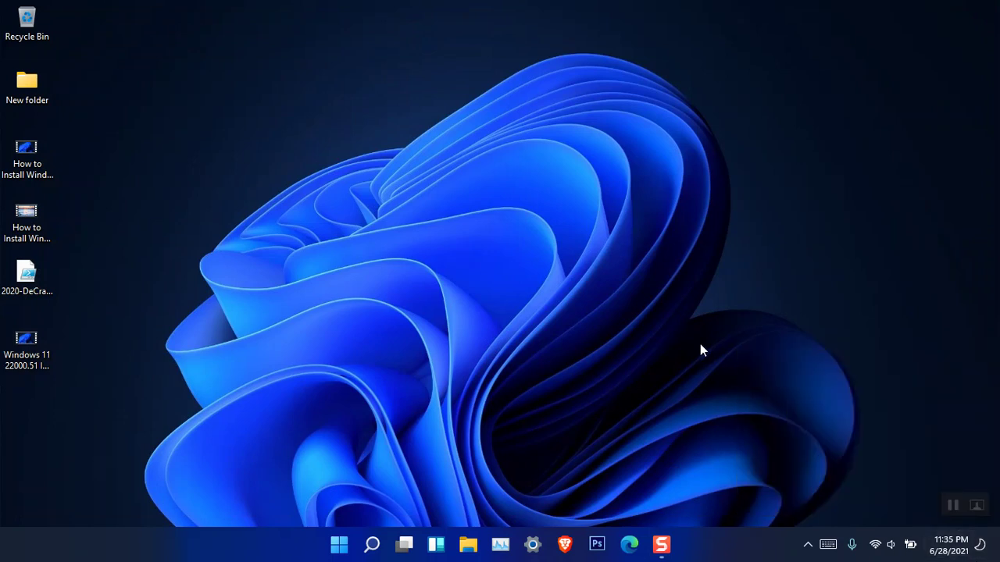
left_click(982, 549)
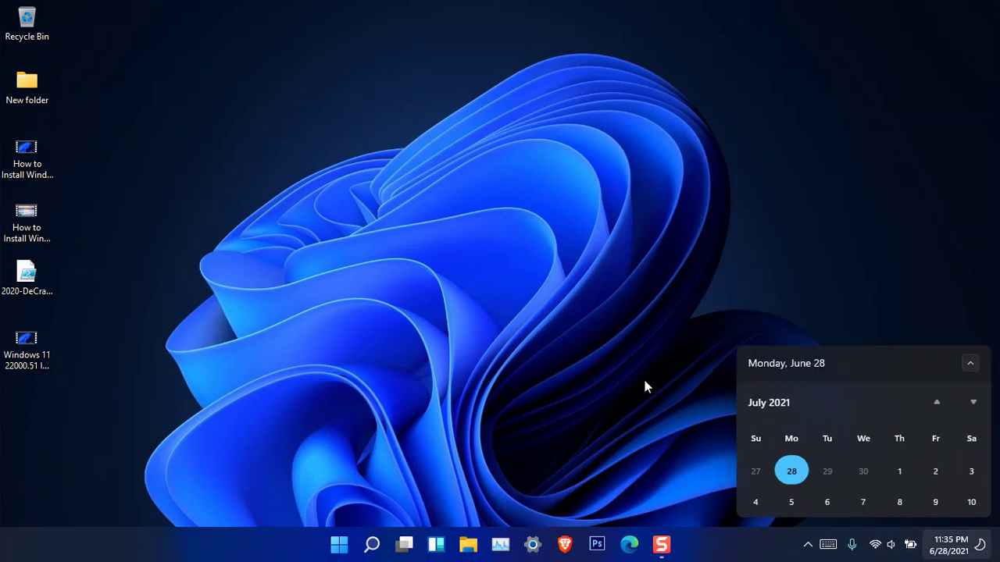
left_click(583, 337)
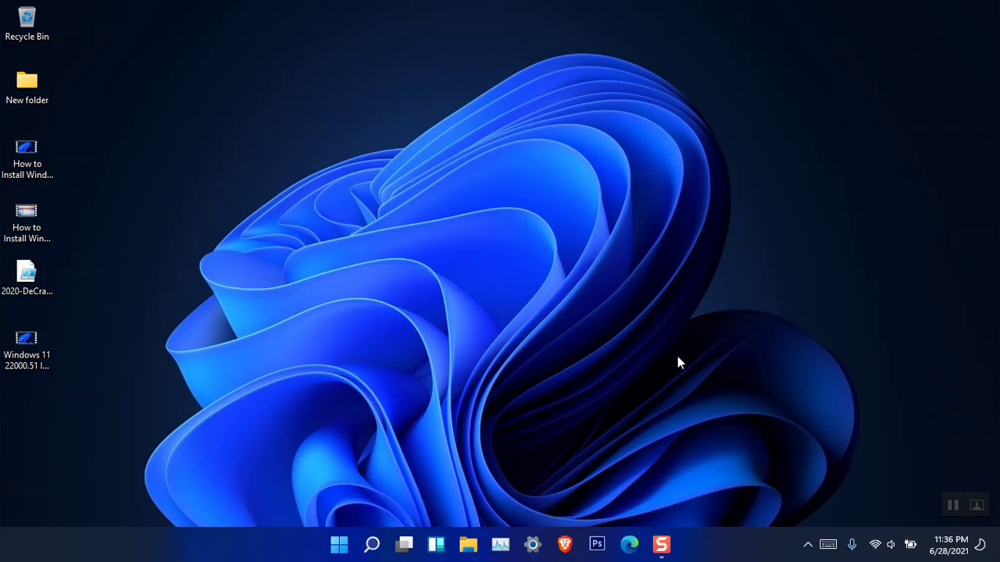
Remove Night light, Connect, Nearby sharing, Keyboard layout, Project and Mobile hotspot from the quick settings and finish editing
left_click(912, 547)
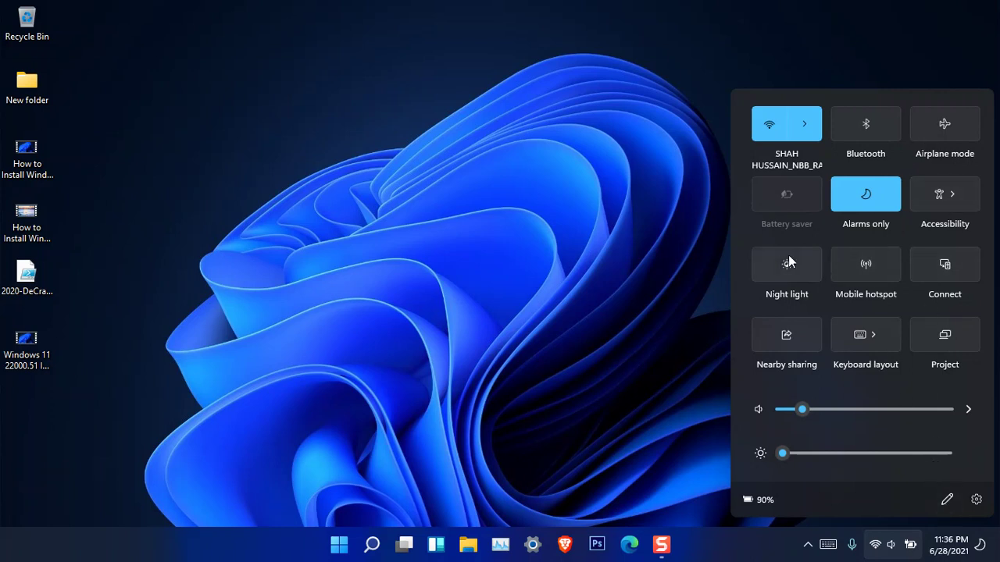
left_click(946, 500)
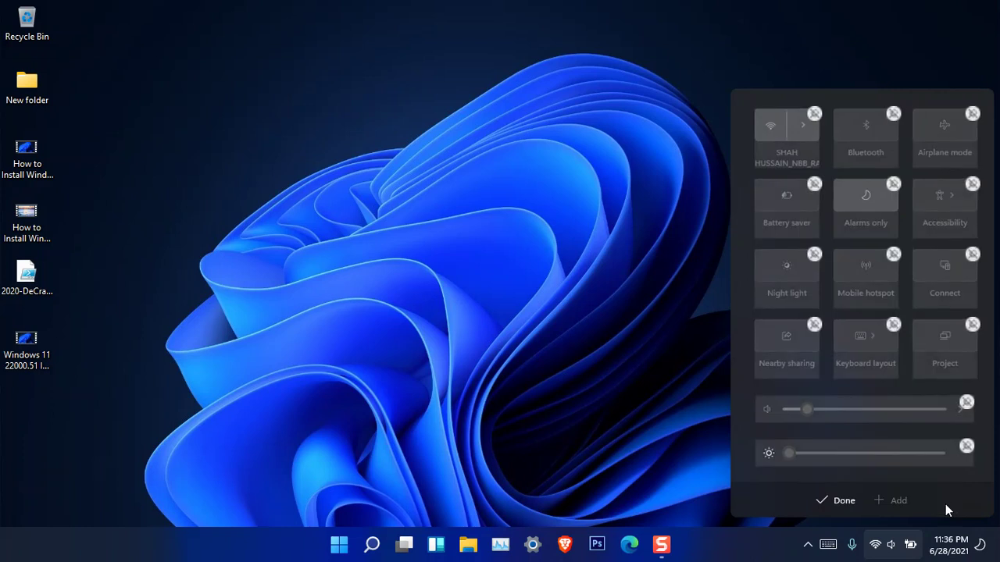
left_click(815, 255)
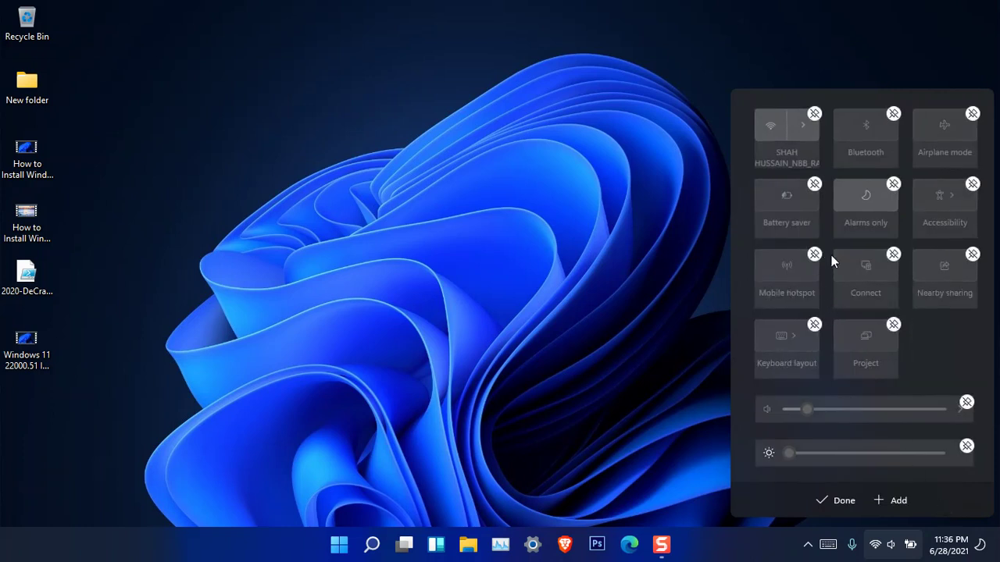
left_click(893, 255)
left_click(893, 255)
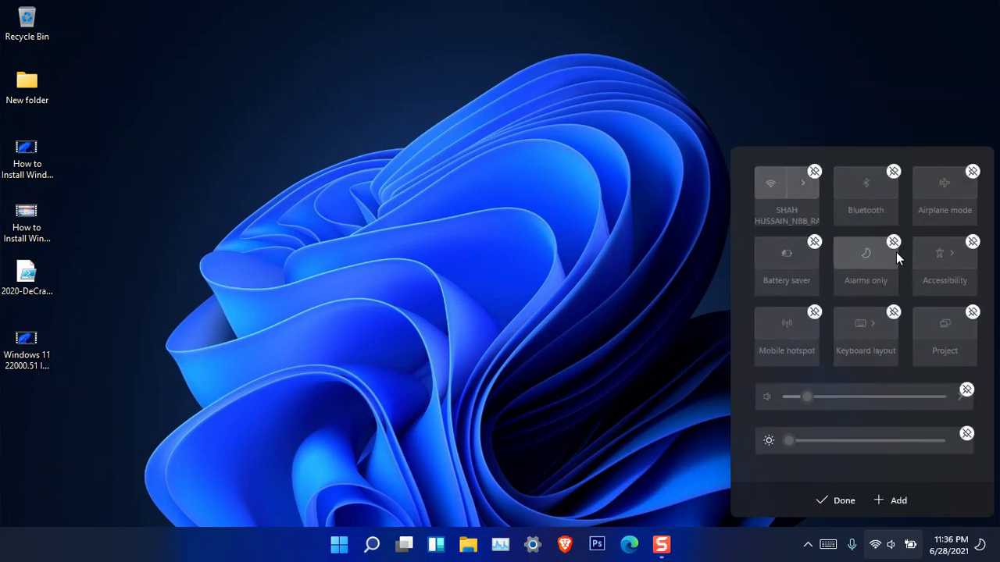
left_click(894, 325)
left_click(894, 325)
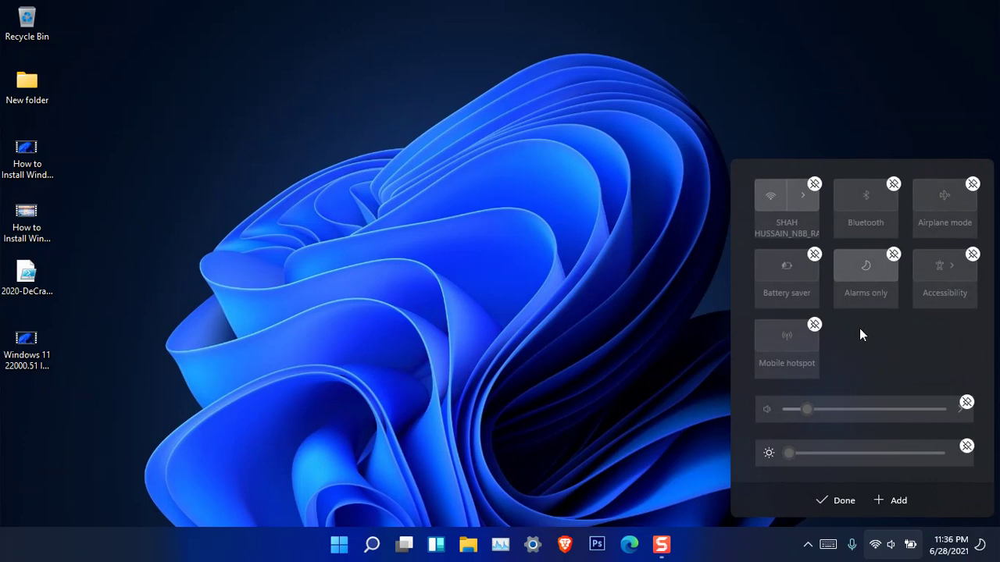
left_click(815, 325)
left_click(824, 499)
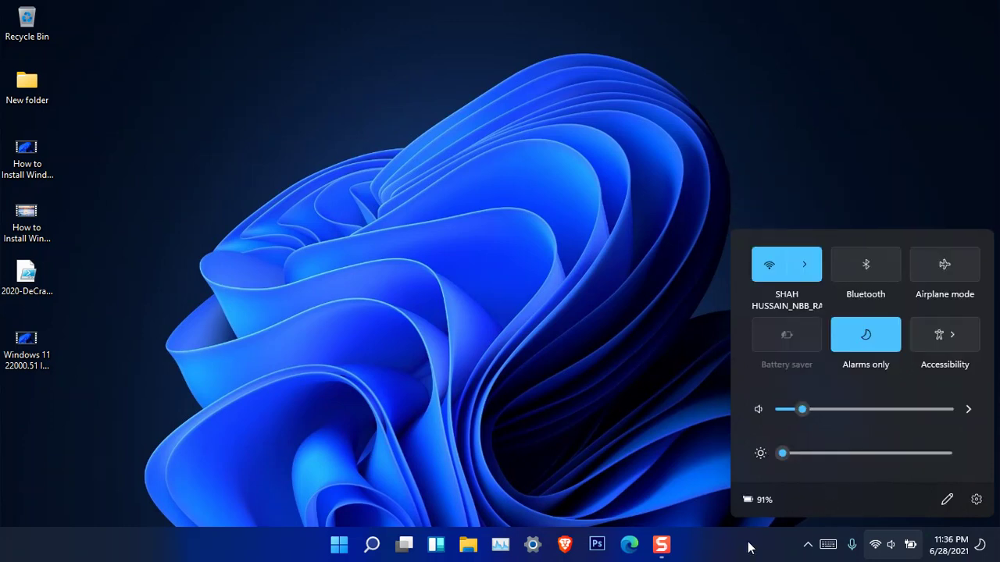
Turn Wi-Fi off and back on in the quick settings, view the available networks, and return to the quick settings
left_click(769, 268)
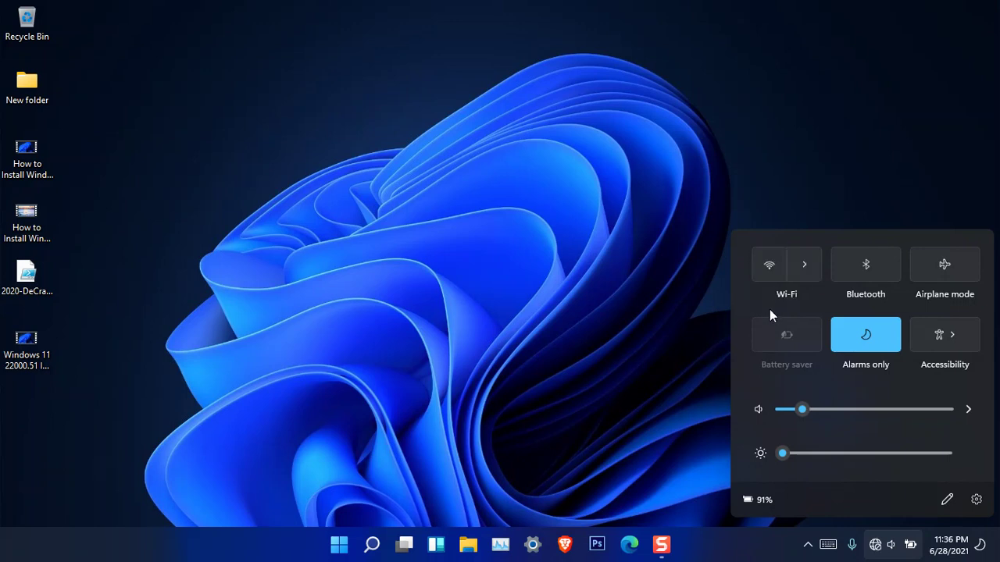
left_click(769, 274)
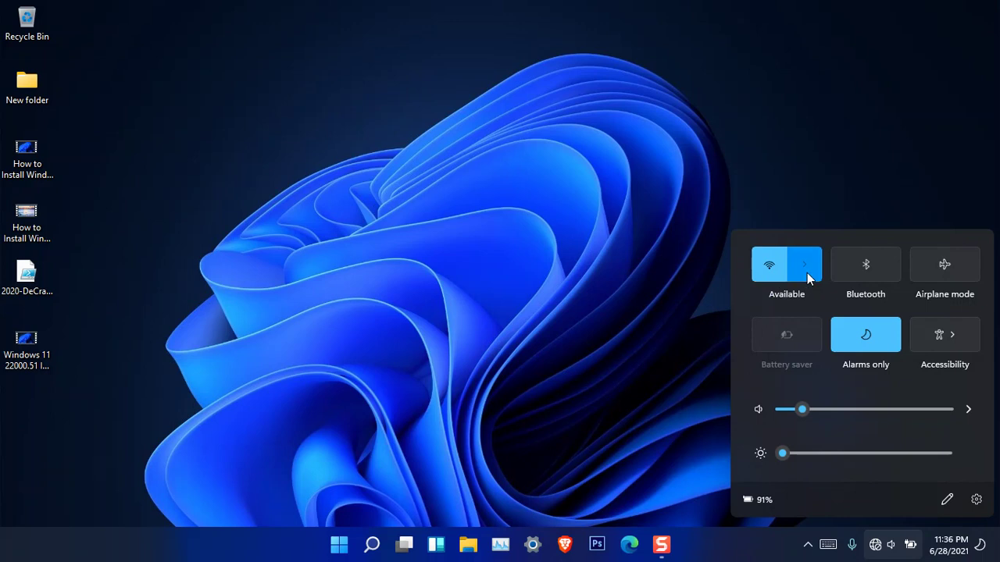
left_click(807, 275)
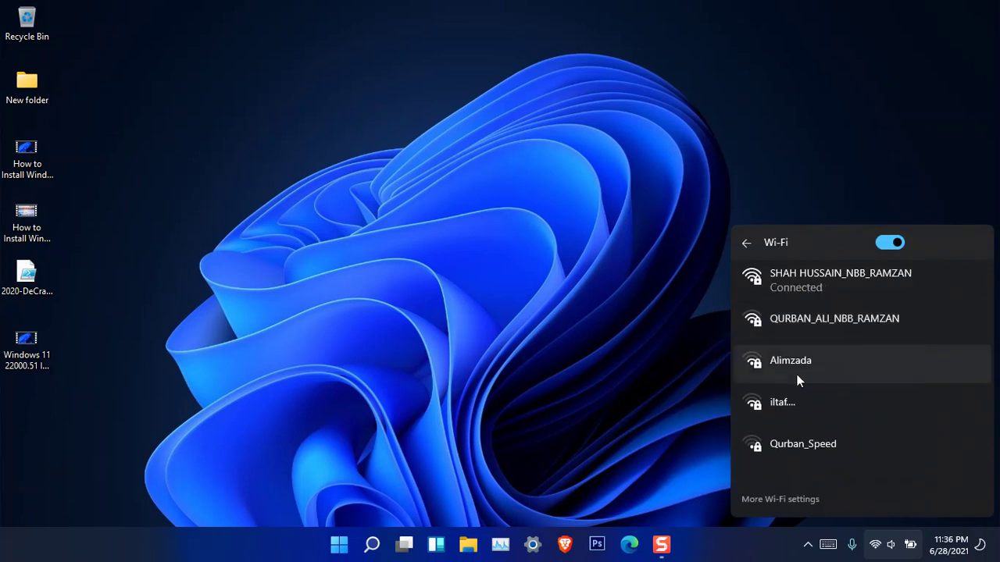
left_click(746, 243)
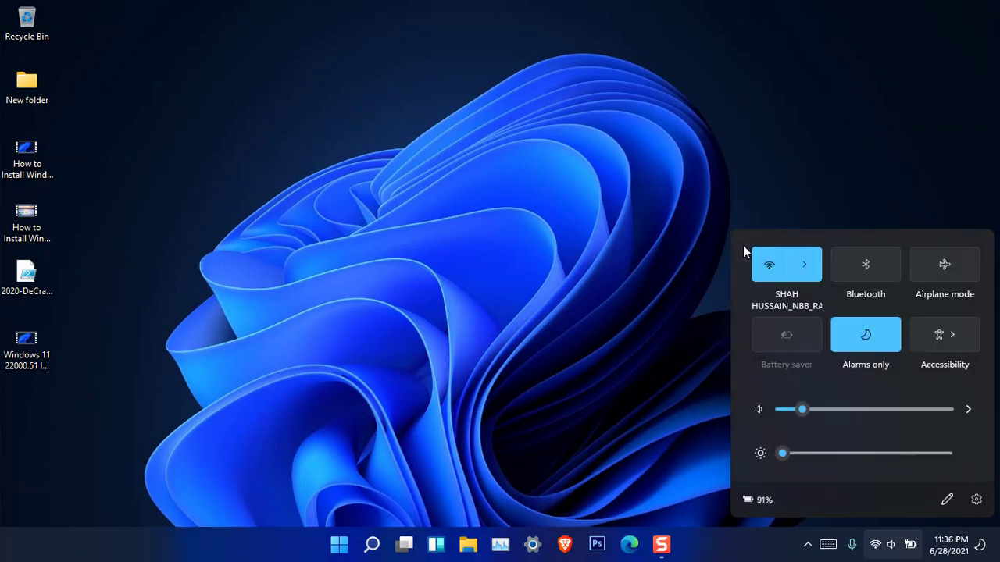
View the Accessibility options in the quick settings, return, and dismiss the quick settings
left_click(954, 336)
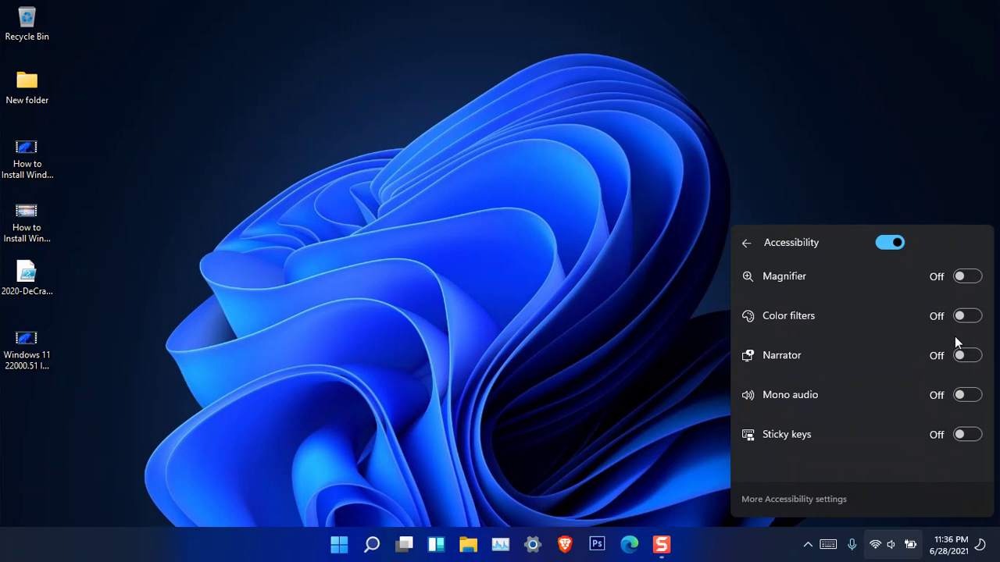
left_click(746, 243)
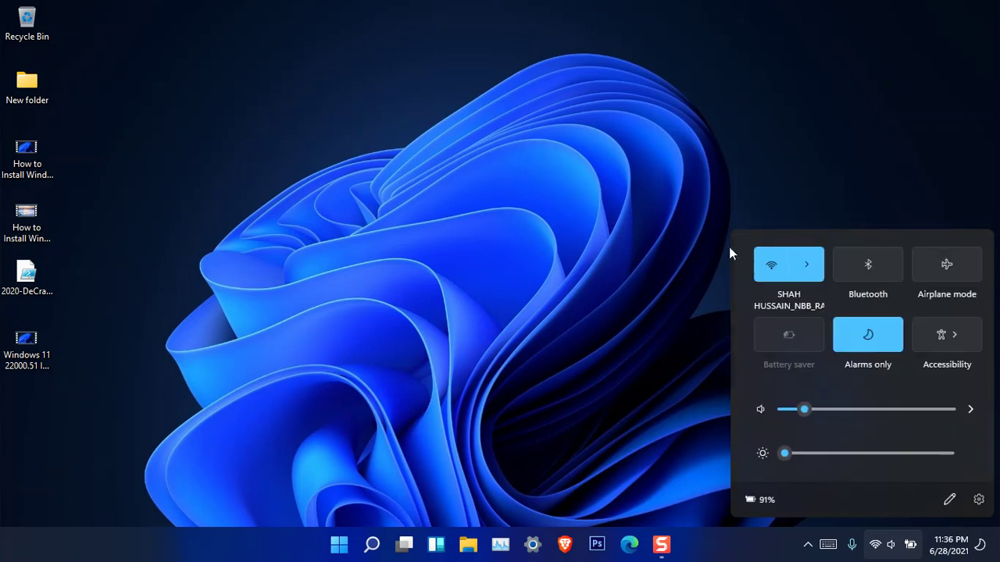
left_click(599, 301)
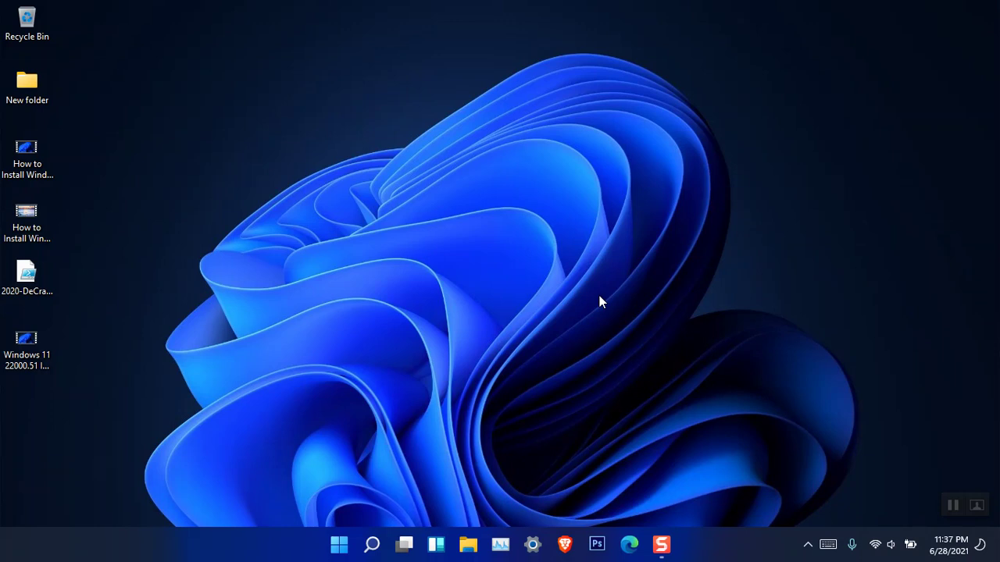
View the Start options for the pinned Microsoft Store app and launch the Store
left_click(341, 544)
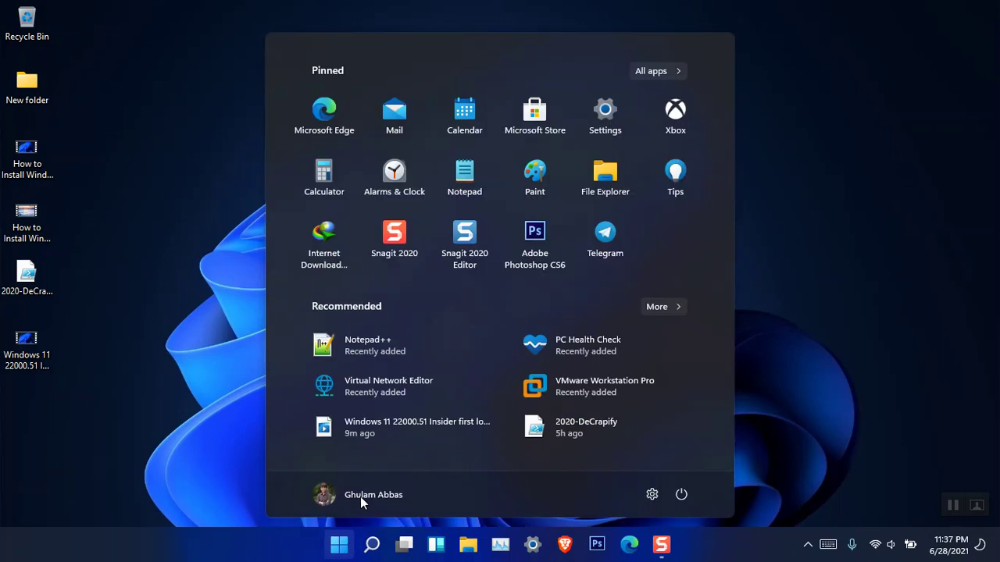
right_click(537, 113)
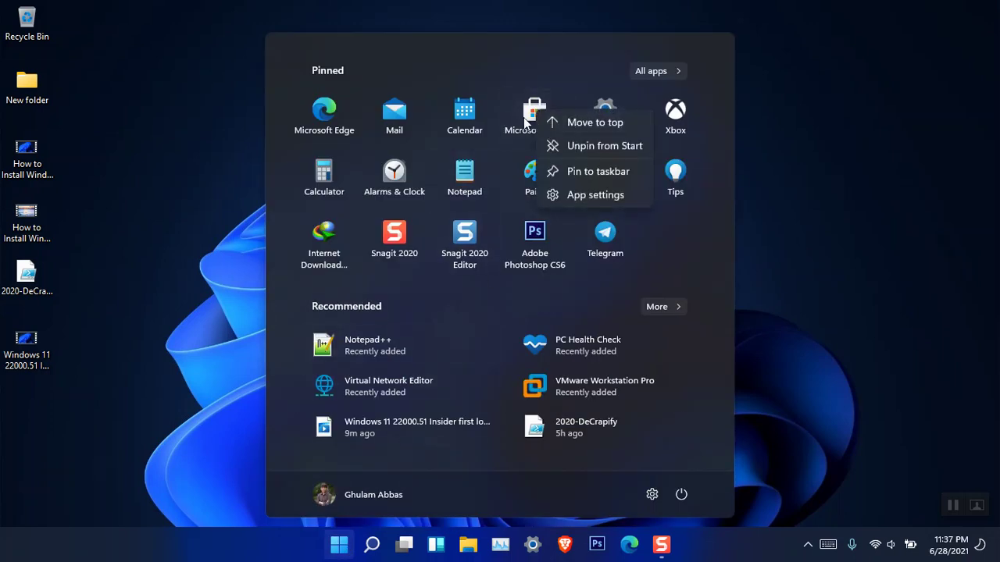
left_click(519, 122)
left_click(525, 121)
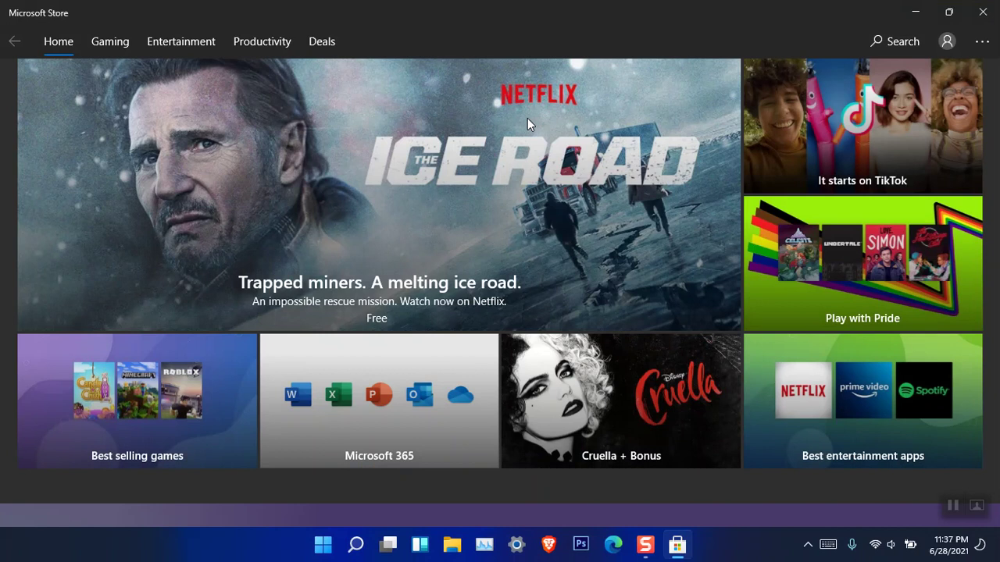
Browse the Microsoft Store home page through the featured free games, Top free apps and Trending sections, and close the Store
scroll(505, 207, "down", 10)
scroll(506, 207, "down", 1)
scroll(505, 207, "up", 2)
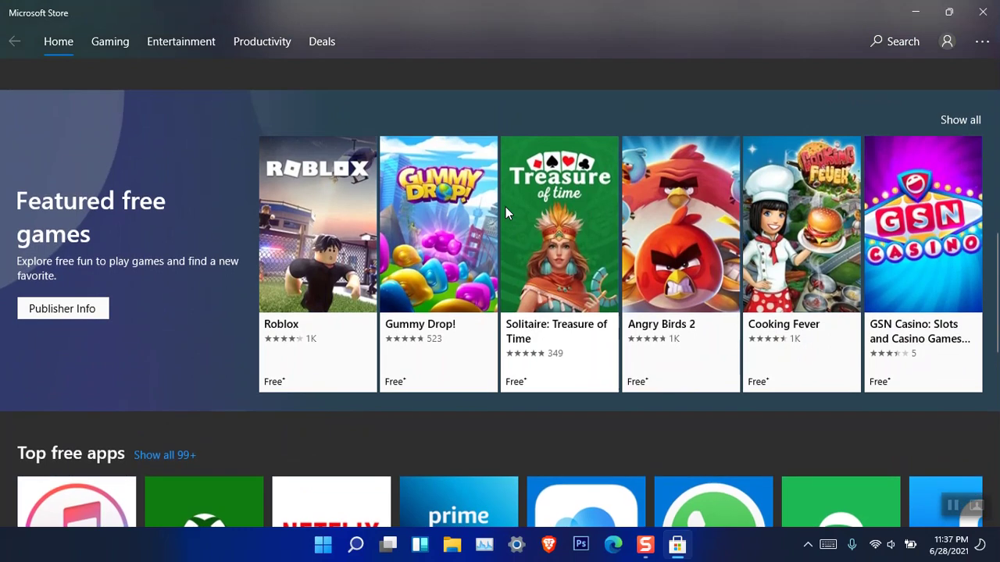
scroll(505, 208, "down", 3)
scroll(506, 207, "down", 3)
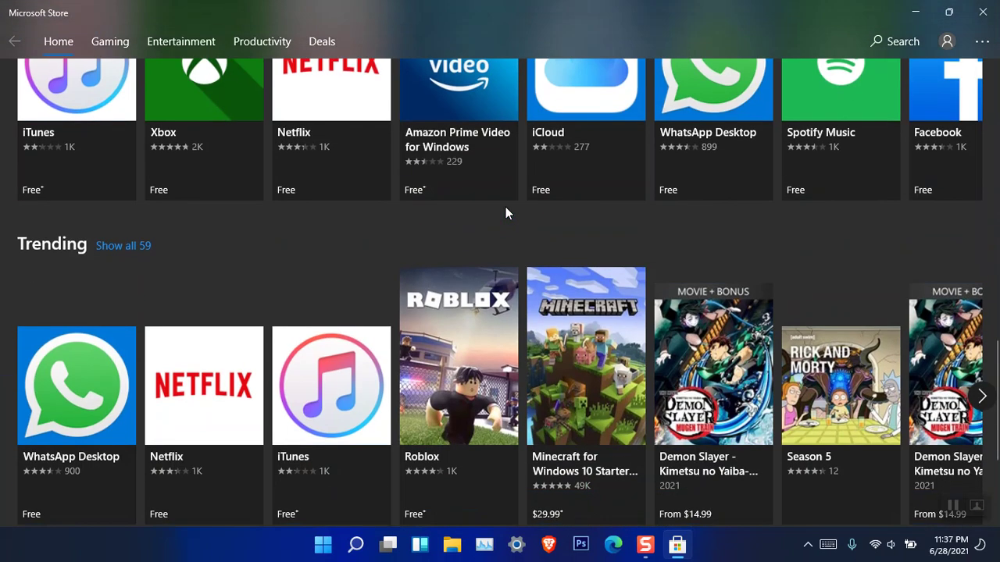
scroll(505, 207, "up", 1)
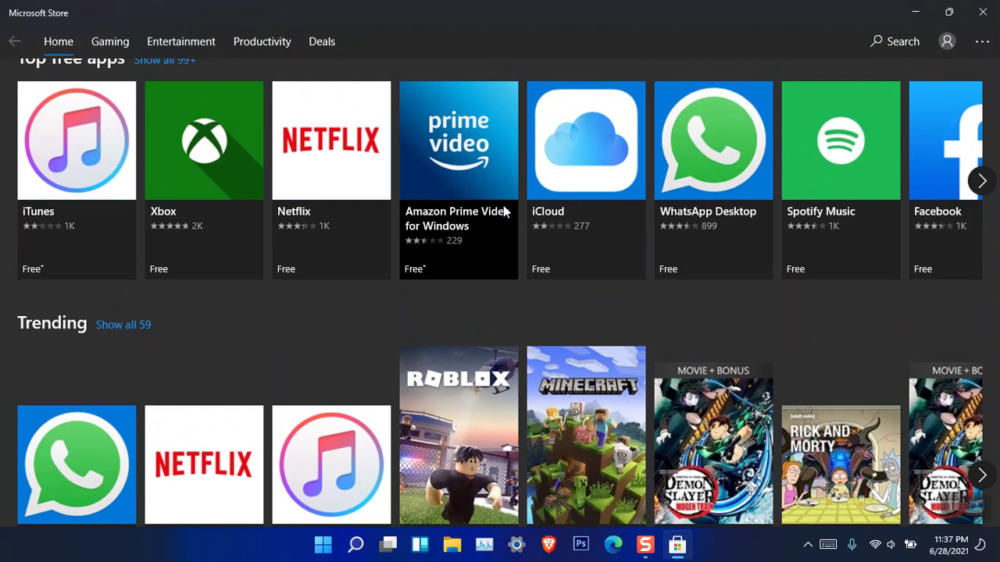
left_click(982, 12)
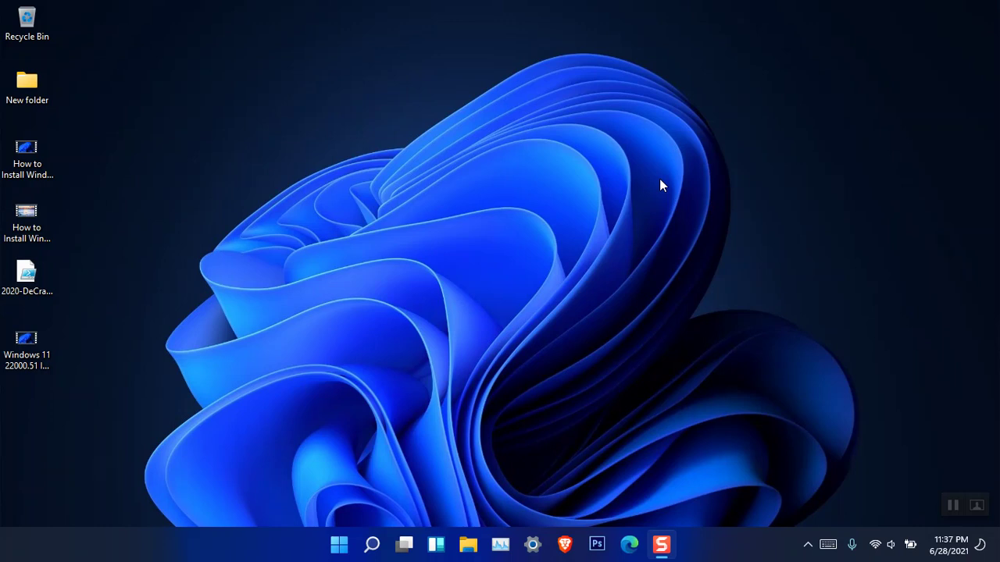
Open File Explorer at This PC, look over its contents, and close the window
left_click(468, 545)
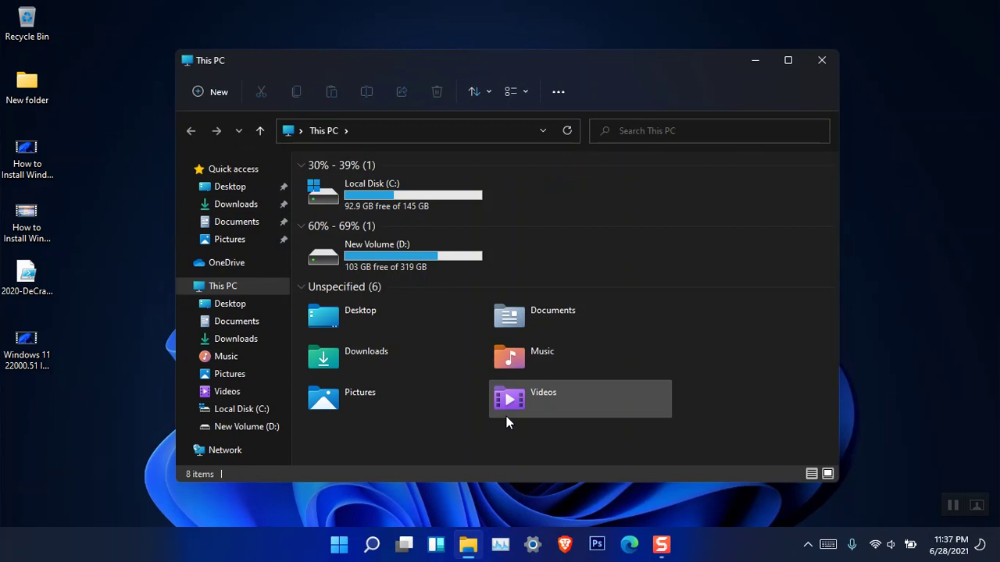
left_click(817, 55)
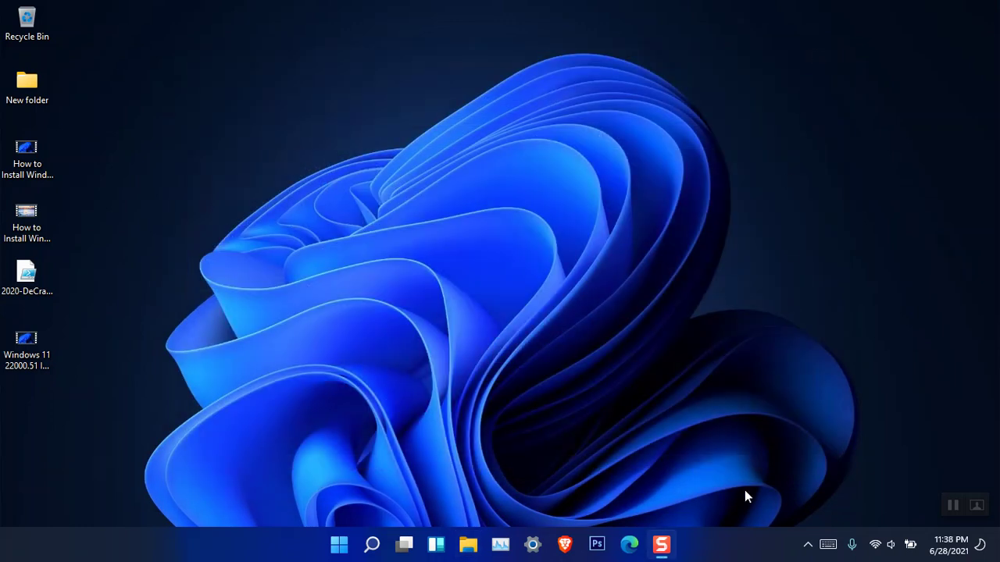
Open the Taskbar settings from the taskbar, check the taskbar's own options again, and dismiss them
right_click(746, 542)
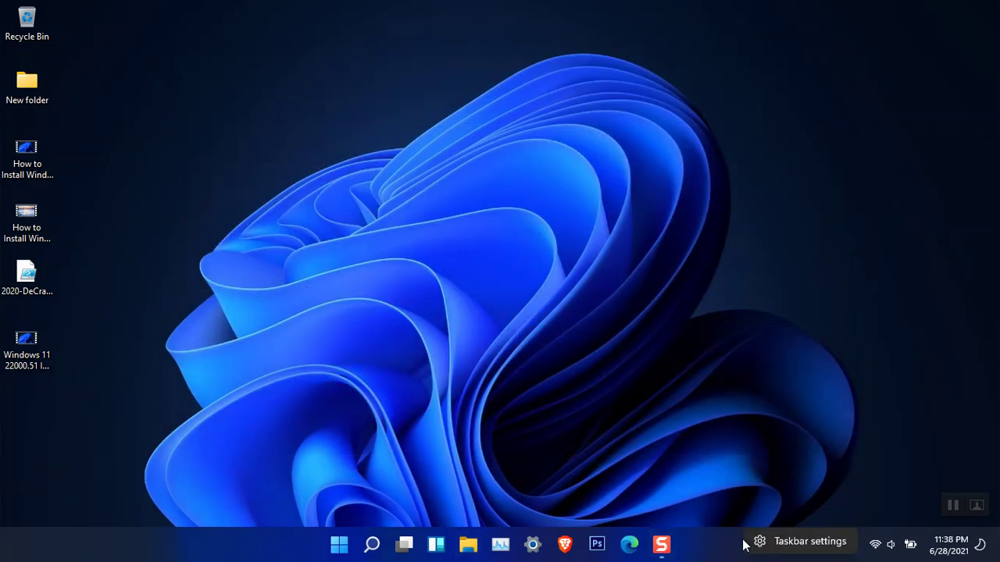
left_click(804, 541)
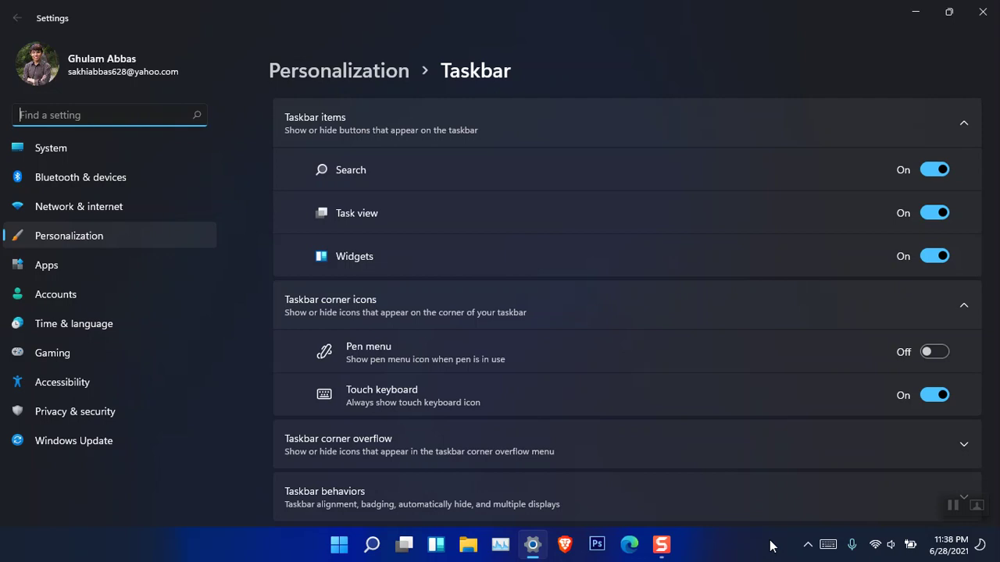
right_click(764, 544)
left_click(727, 546)
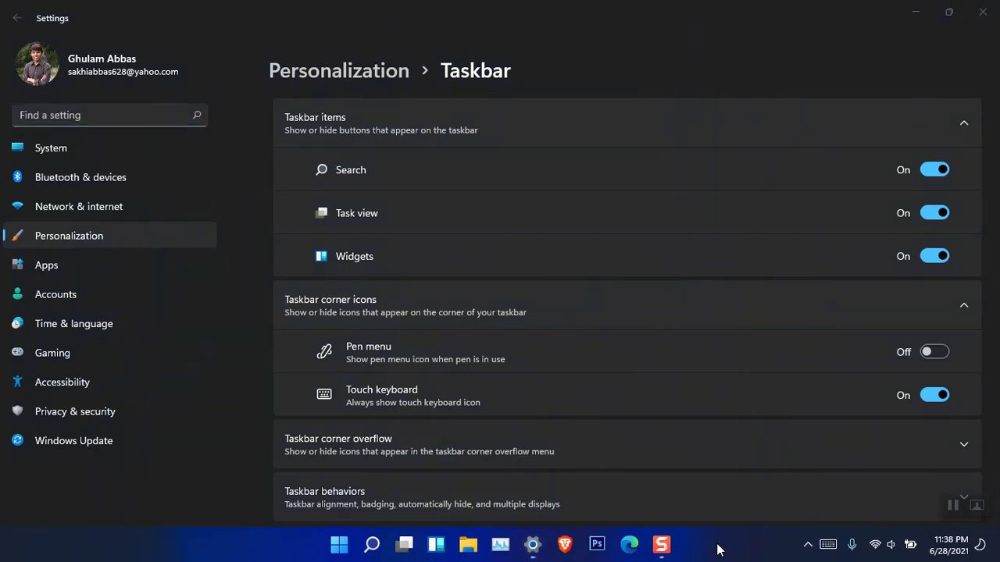
Open Task Manager from the Start button's system list and review the Startup apps
right_click(344, 545)
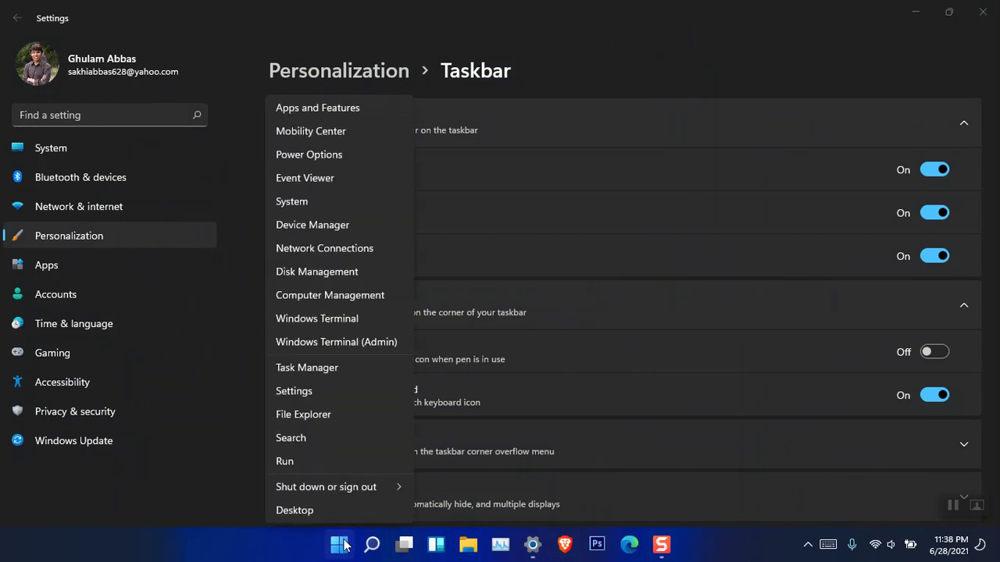
left_click(342, 372)
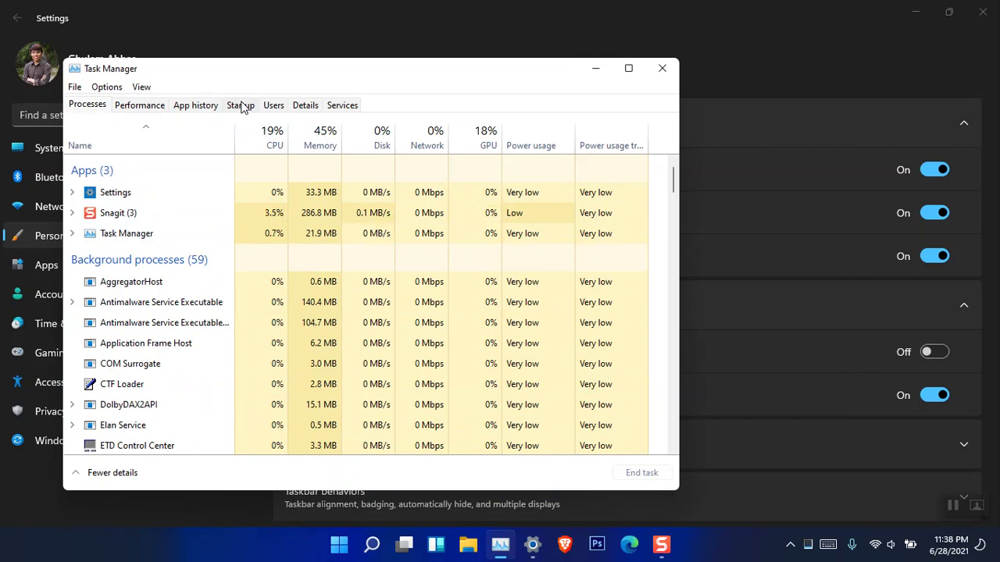
left_click(242, 107)
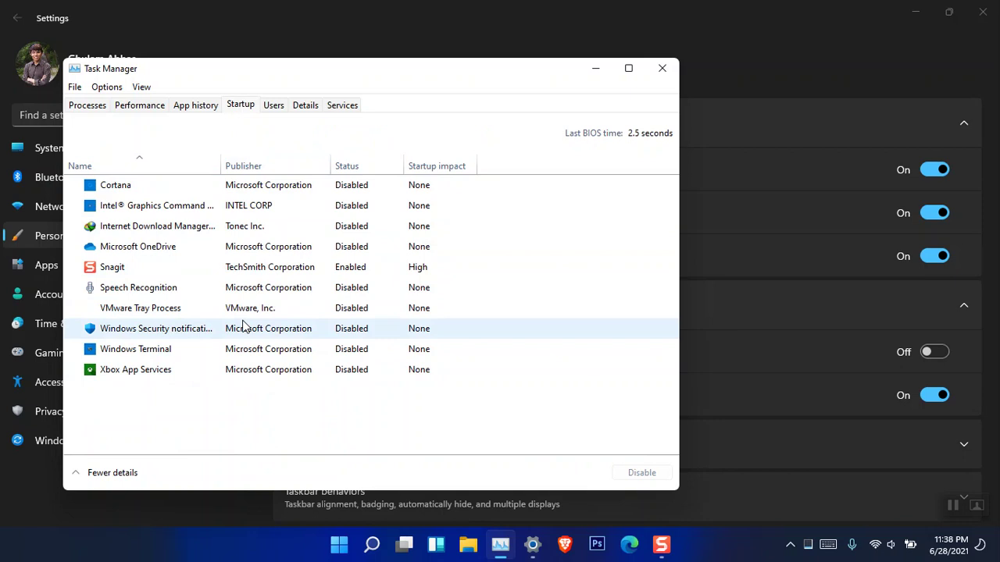
Switch back to Settings and open the Startup page under Apps to review the startup apps
left_click(467, 12)
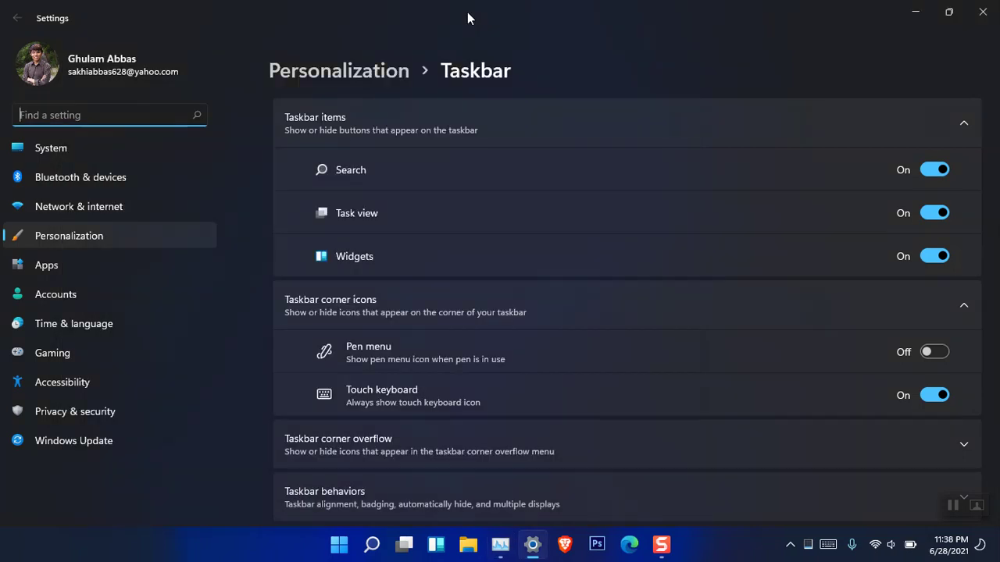
left_click(70, 267)
left_click(357, 447)
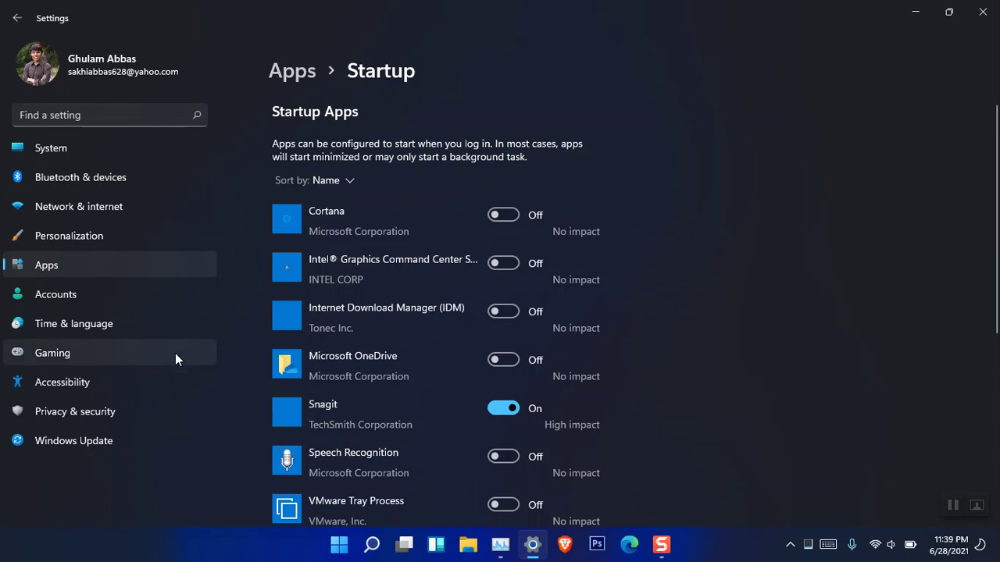
Close Task Manager and reposition the un-maximized Settings window near the upper middle of the desktop
left_click_drag(610, 14, 544, 84)
left_click(547, 68)
left_click(649, 68)
left_click_drag(627, 97, 600, 41)
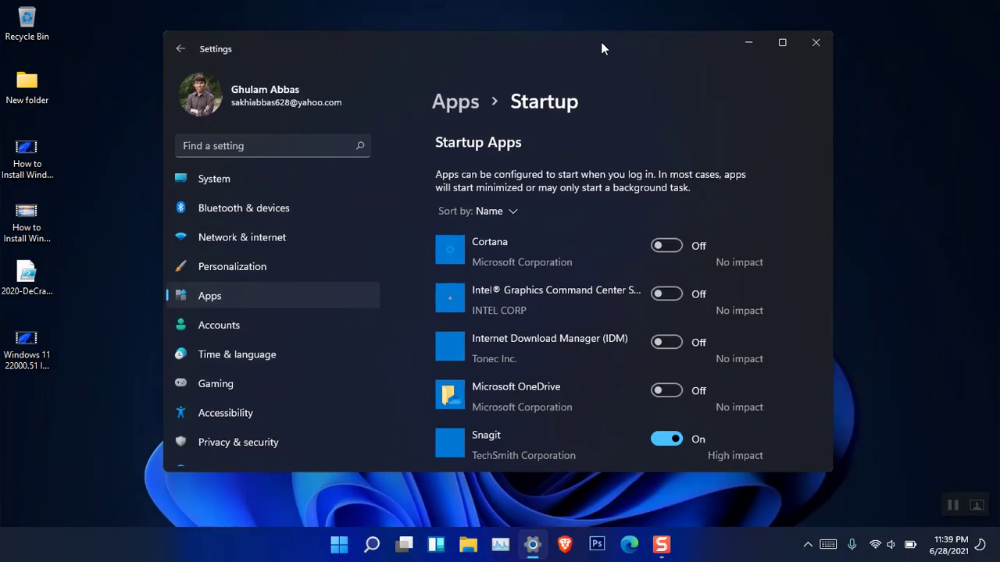
Open the Personalization page in a maximized Settings window and review its themes and categories
left_click(270, 266)
left_click(782, 43)
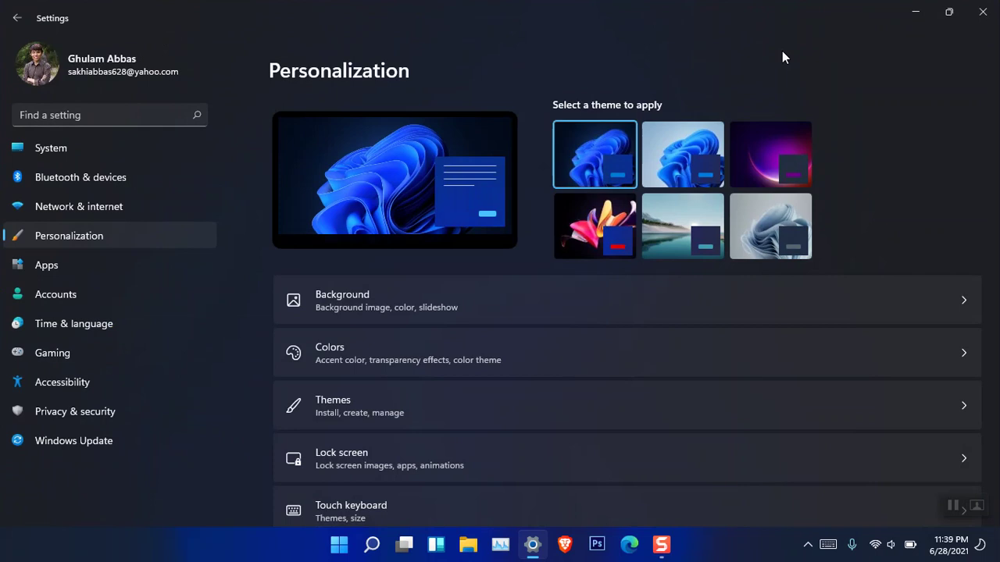
scroll(759, 214, "down", 3)
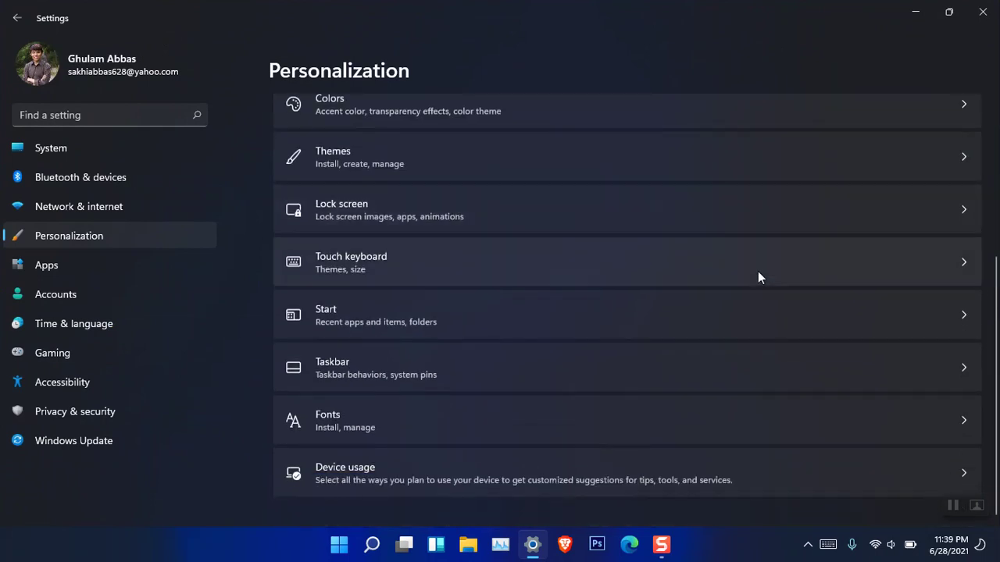
scroll(761, 273, "up", 3)
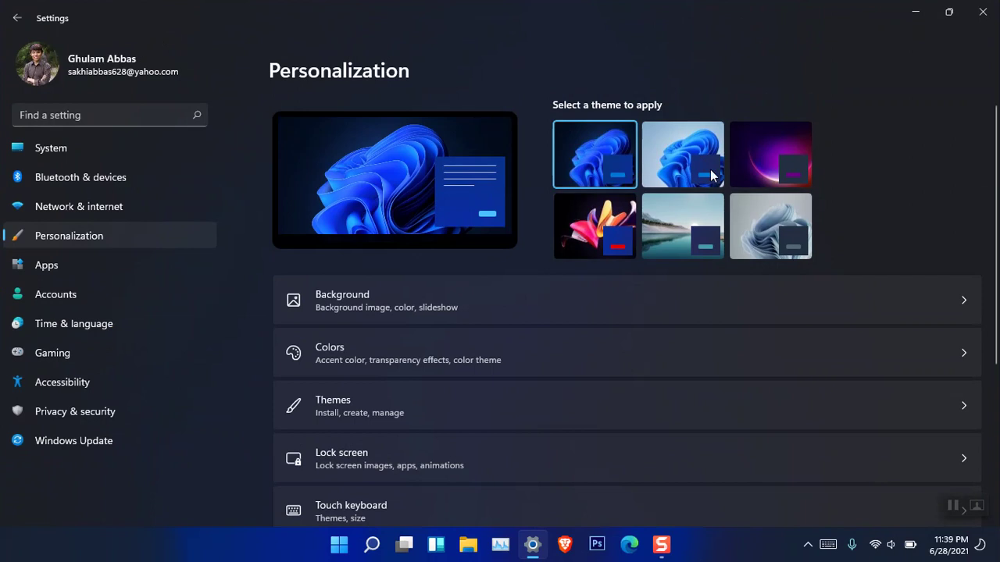
scroll(538, 317, "down", 2)
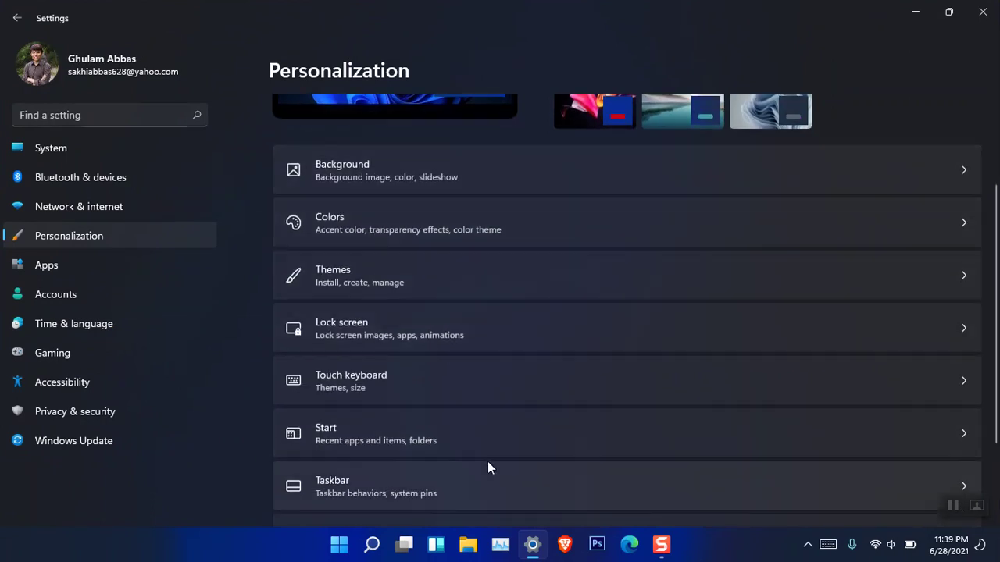
scroll(484, 449, "up", 2)
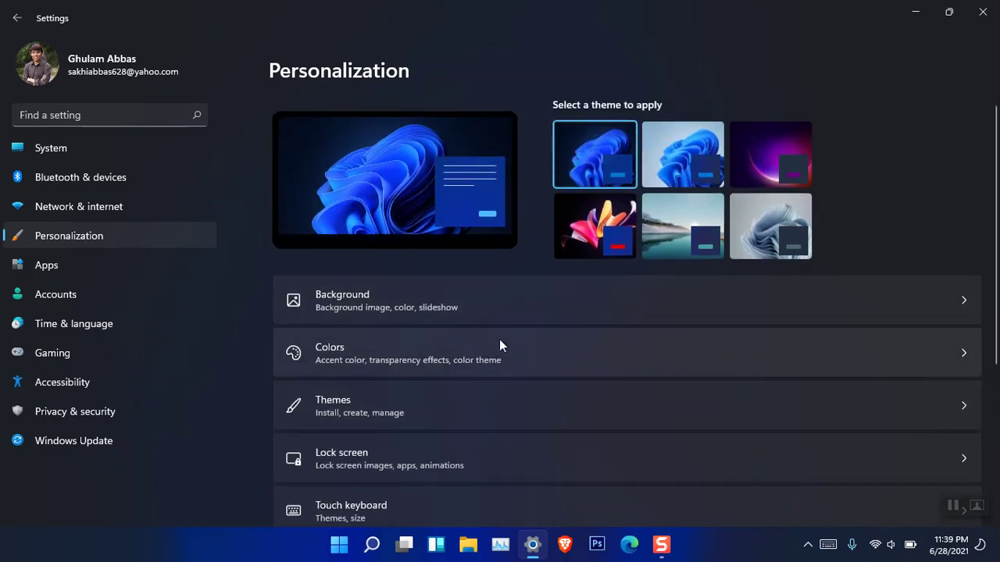
Open the Colors page under Personalization, review its accent color options, and minimize Settings
left_click(474, 345)
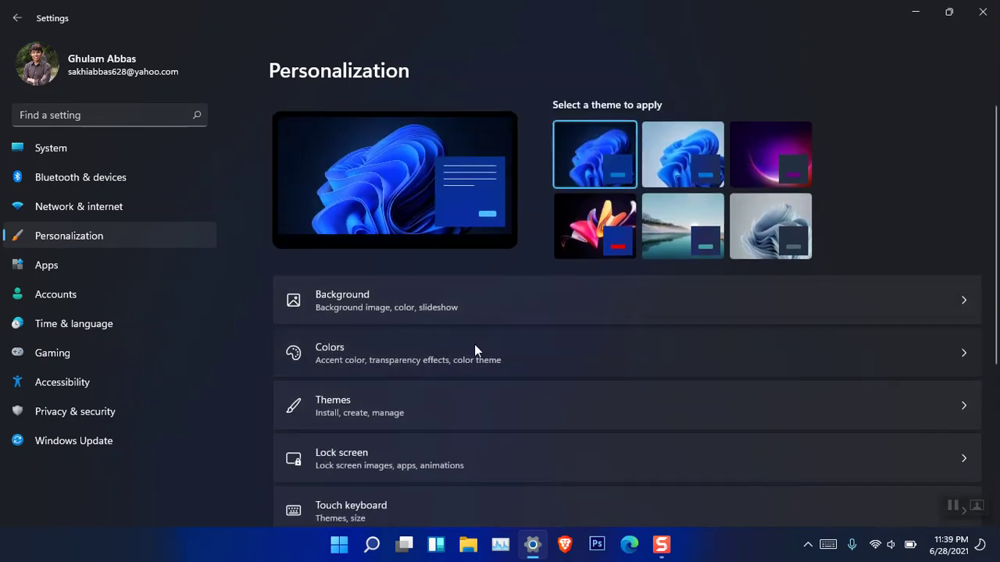
scroll(538, 326, "down", 5)
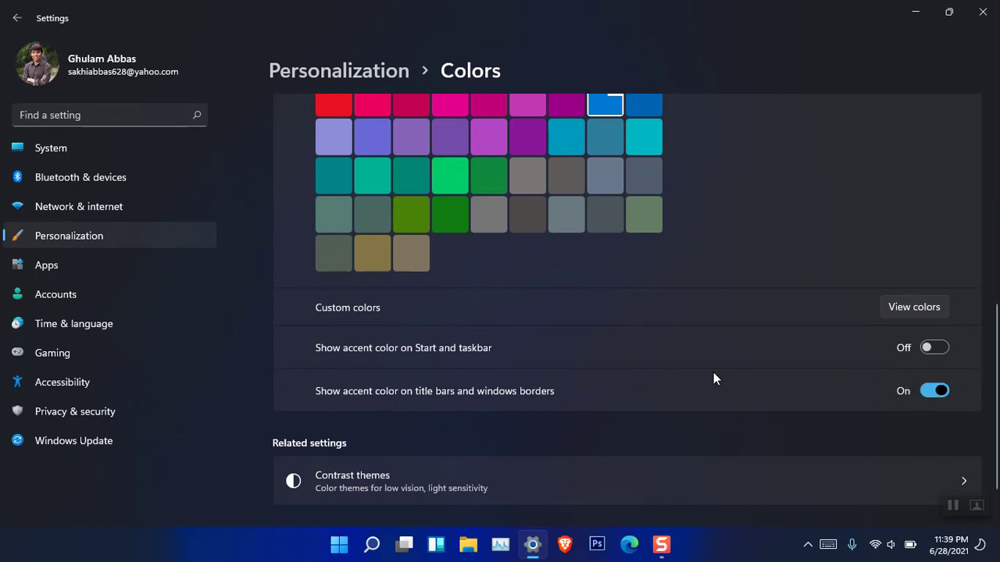
left_click(914, 15)
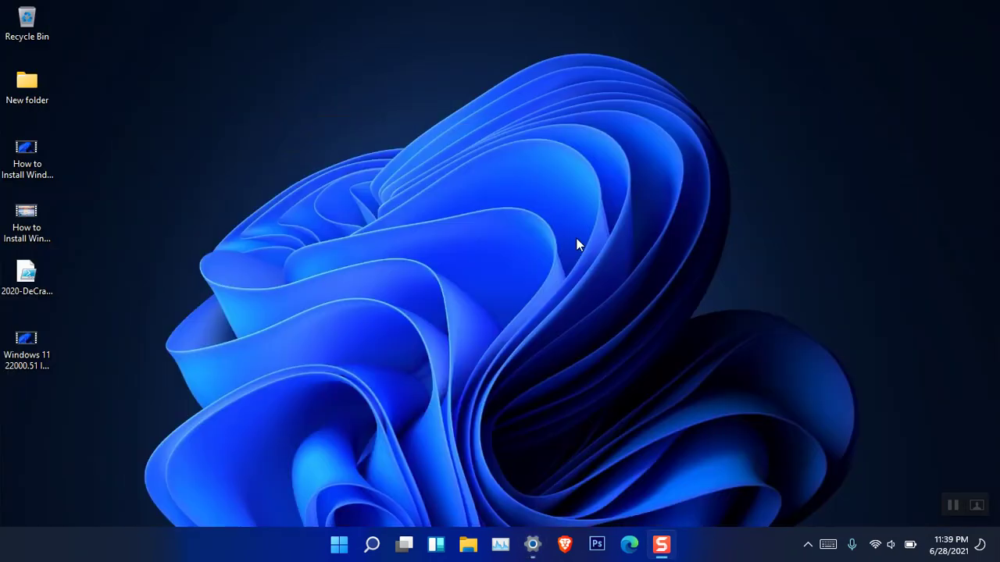
Open File Explorer at This PC and briefly bring up and minimize the Settings window
left_click(473, 545)
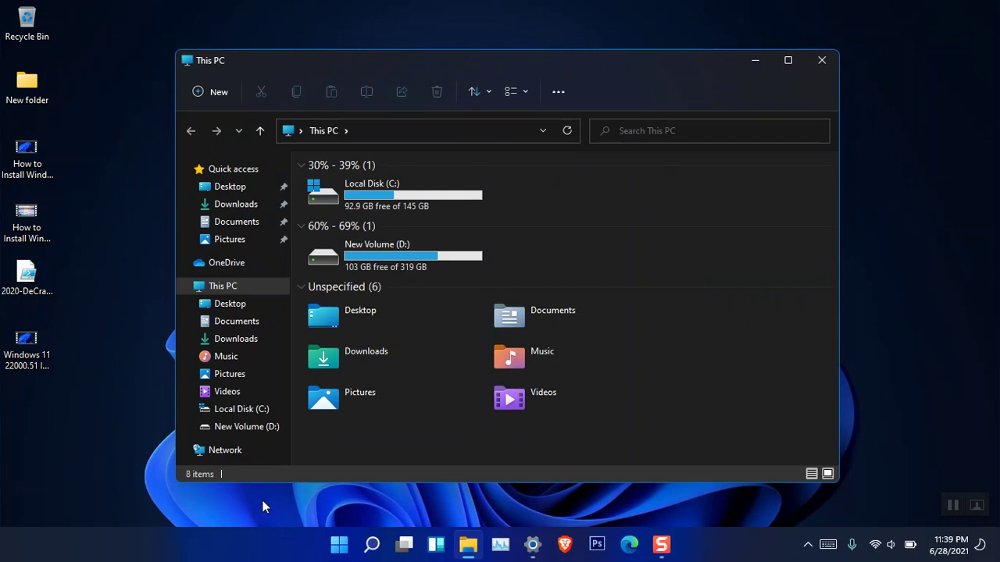
left_click(532, 544)
left_click(531, 546)
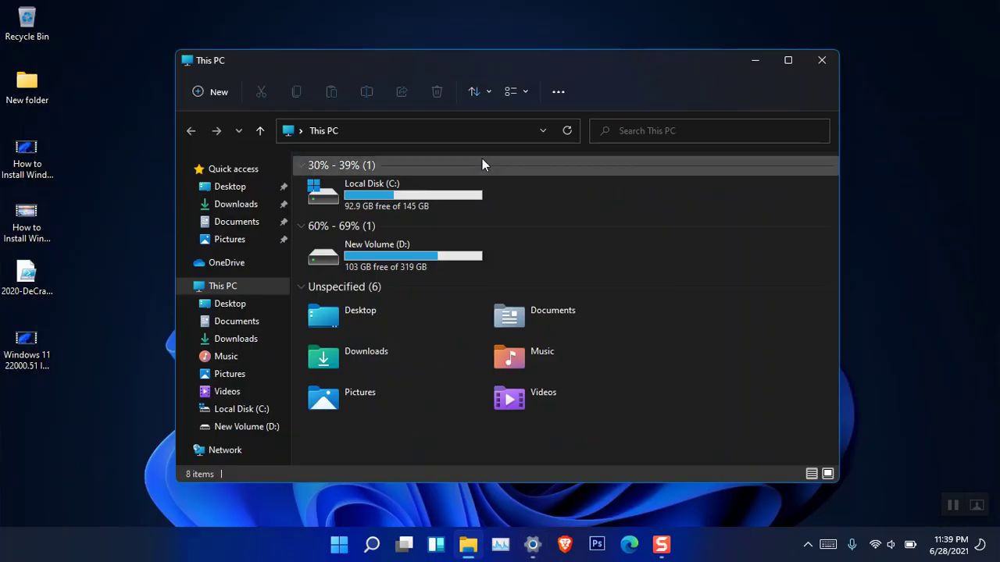
Shift the File Explorer window slightly and turn off the accent color on title bars and windows borders in Settings
left_click_drag(439, 61, 410, 60)
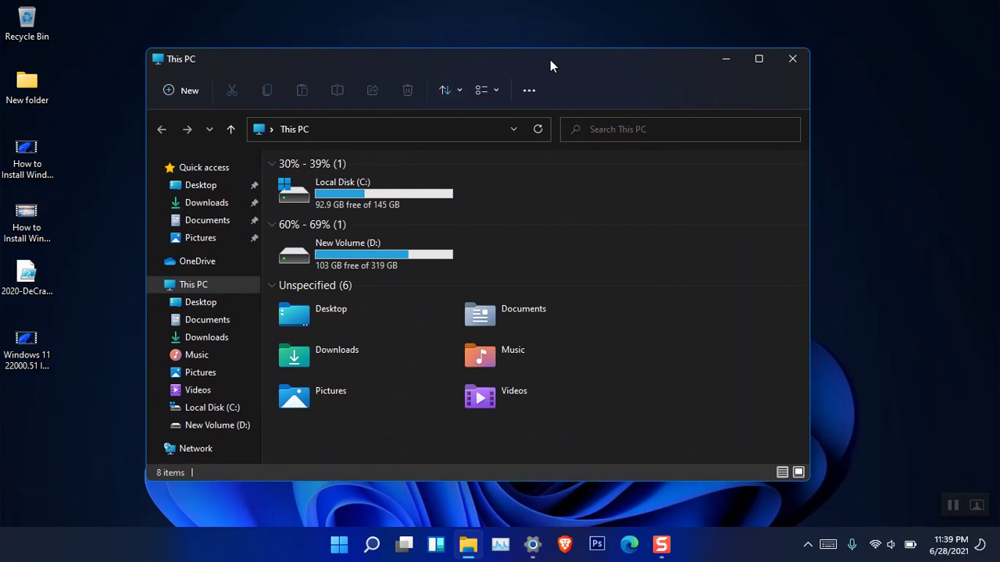
left_click(532, 545)
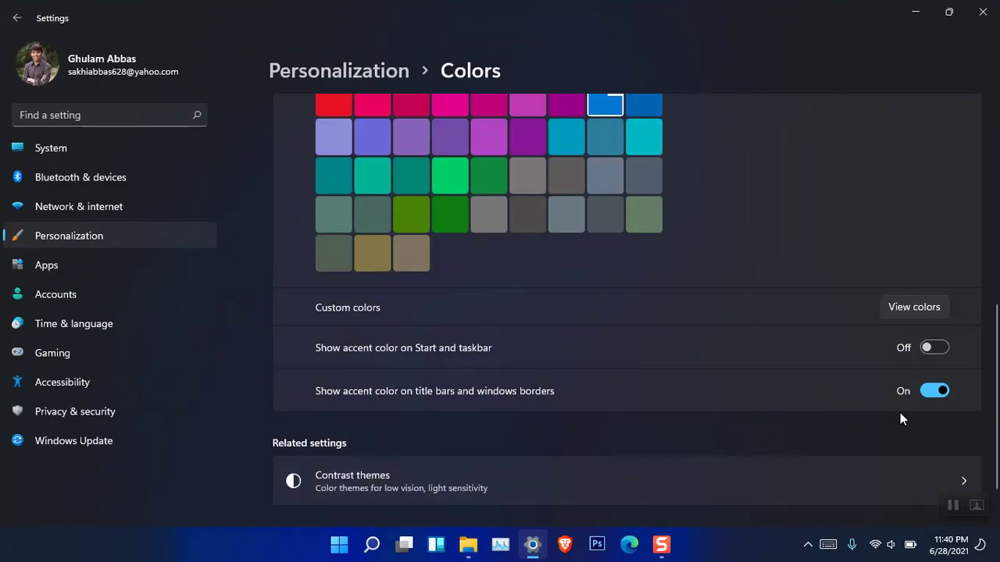
scroll(620, 371, "down", 1)
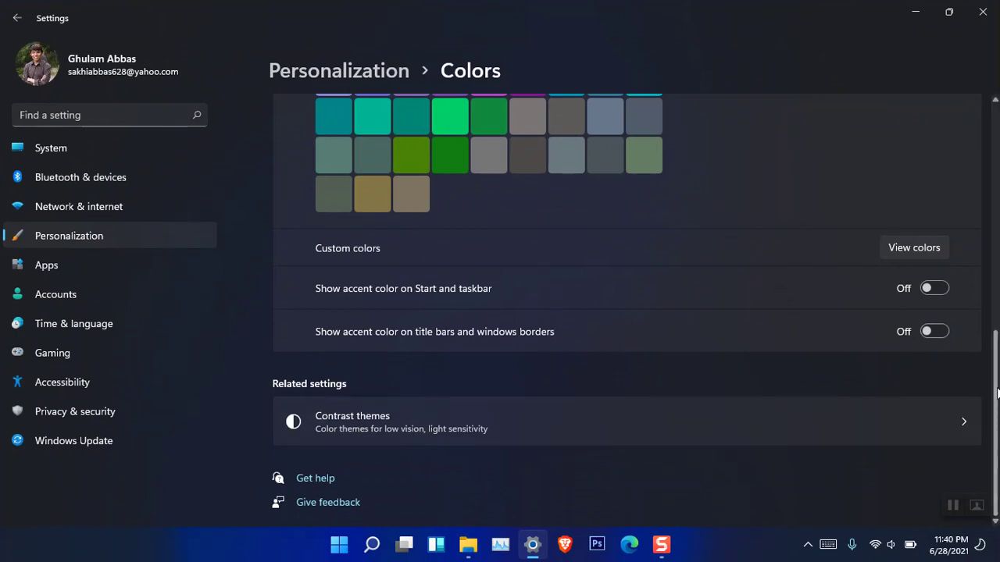
scroll(635, 311, "up", 10)
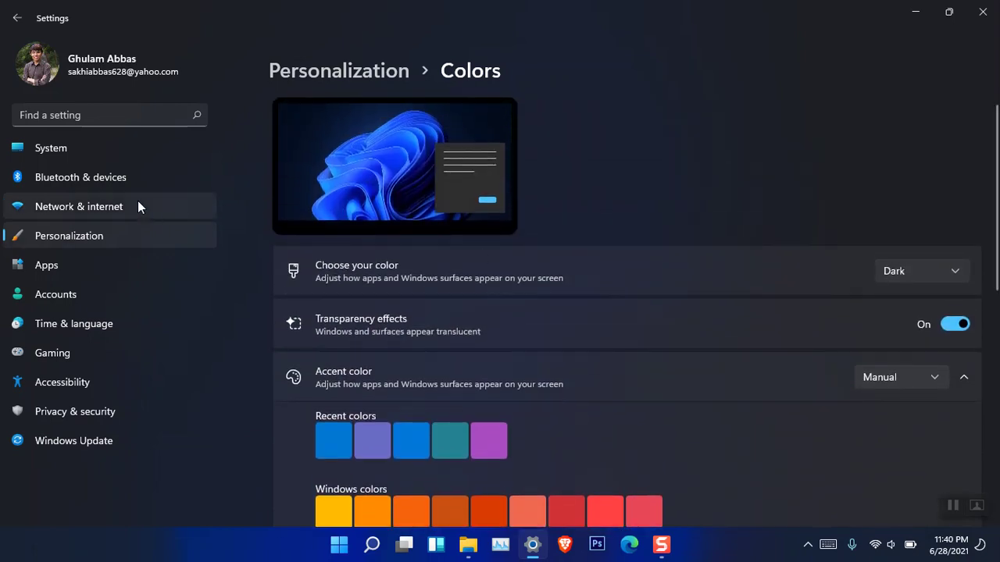
Revisit the Colors page from Personalization and return to the main Personalization page
left_click(69, 235)
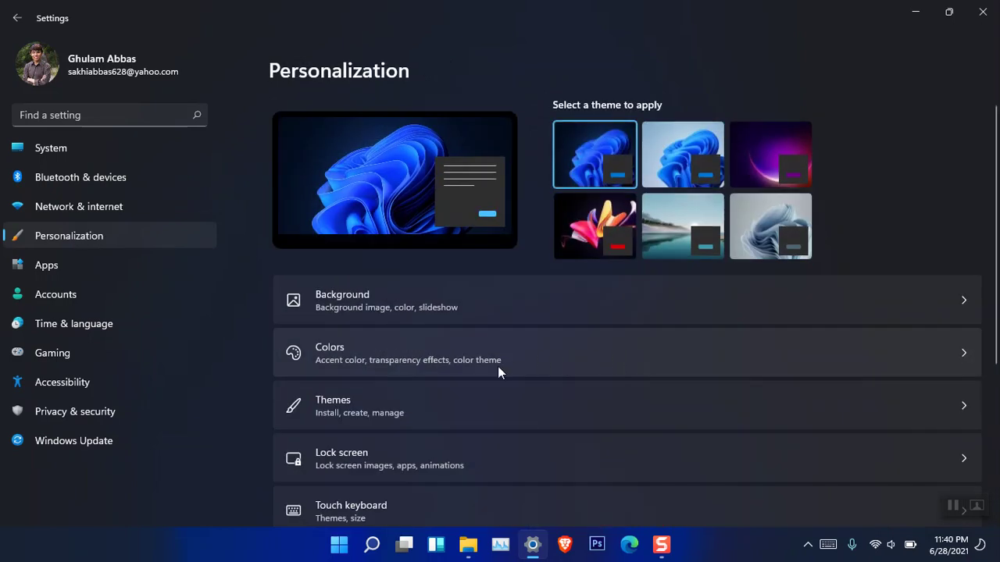
left_click(497, 359)
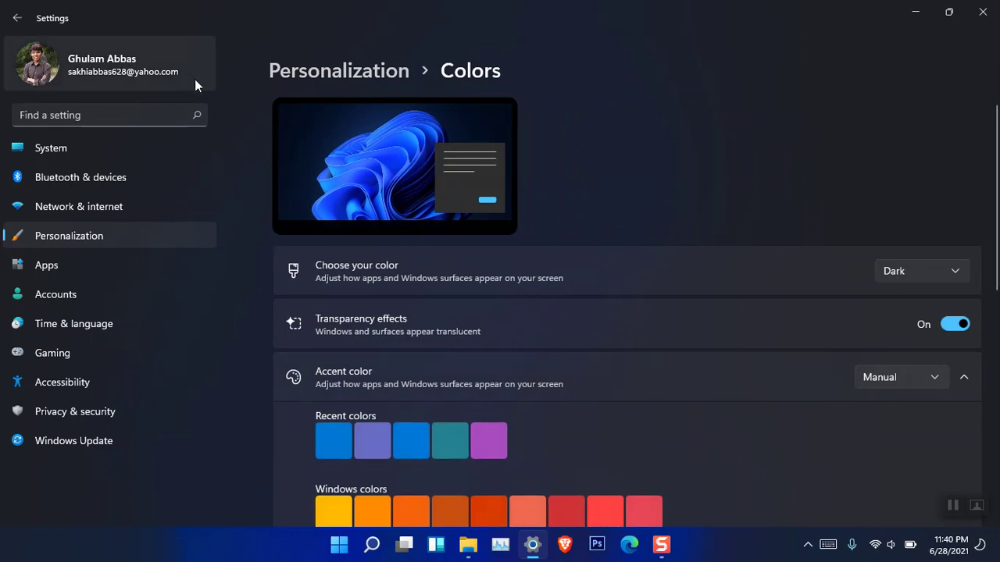
left_click(360, 76)
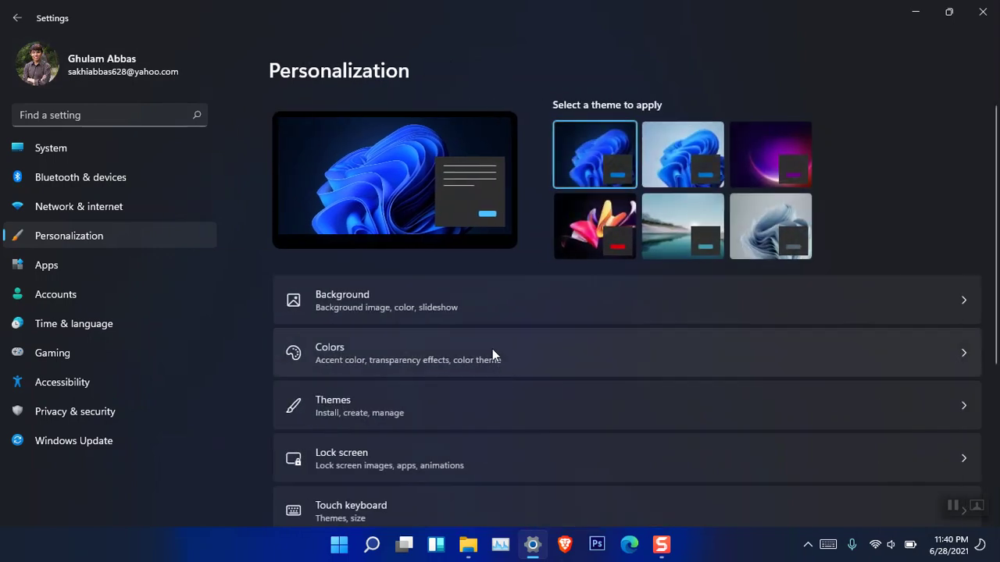
Review the picture, photo and fit options on the Background page and return to Personalization
left_click(487, 300)
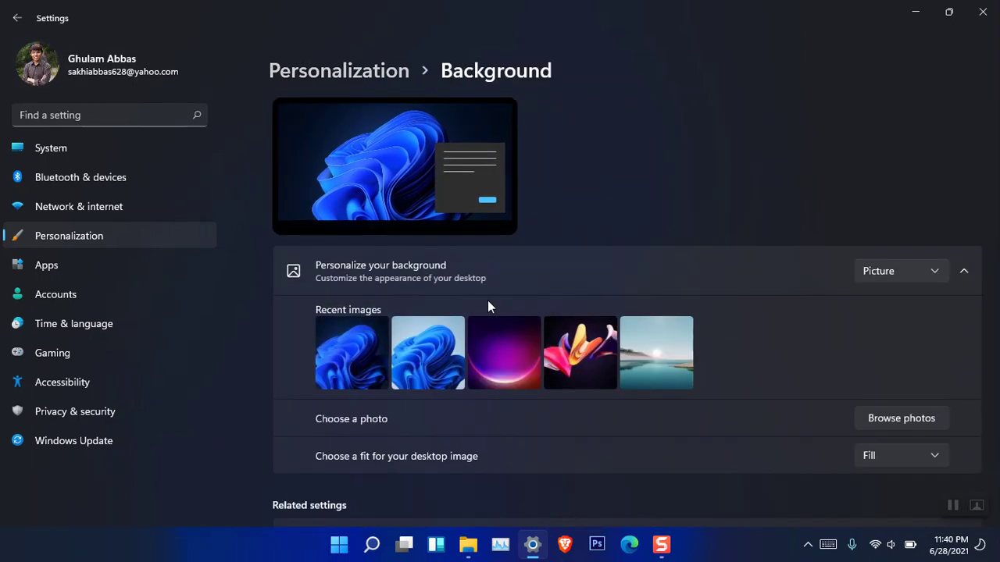
scroll(487, 313, "down", 3)
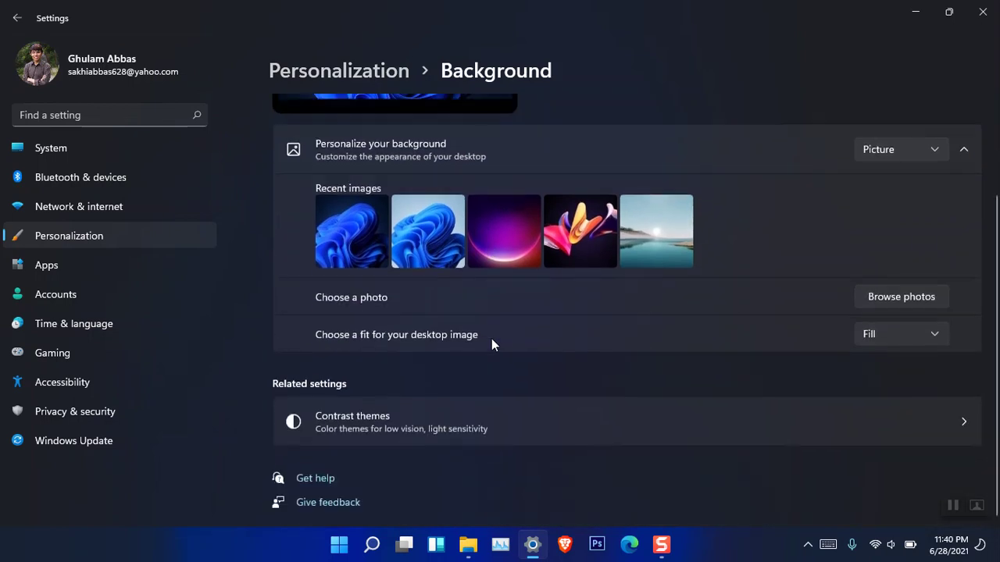
scroll(488, 336, "up", 3)
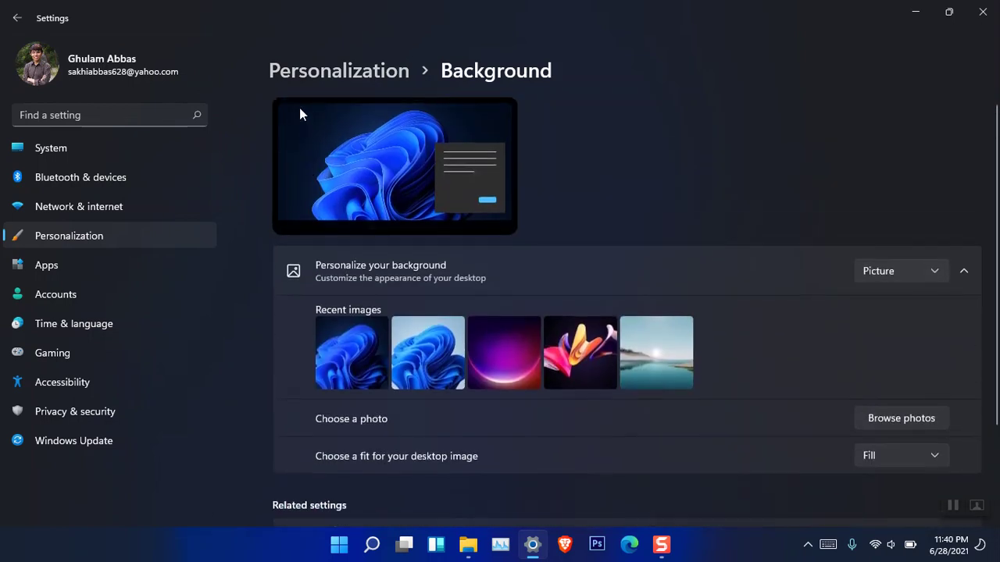
left_click(371, 70)
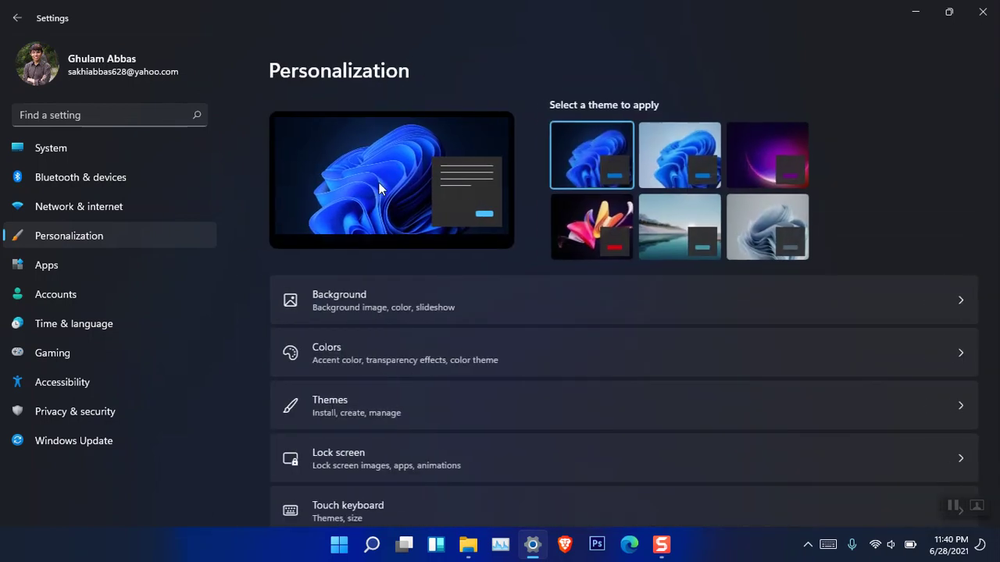
Open the Themes page, follow its background link to examine the Background options, and return to Personalization
left_click(393, 403)
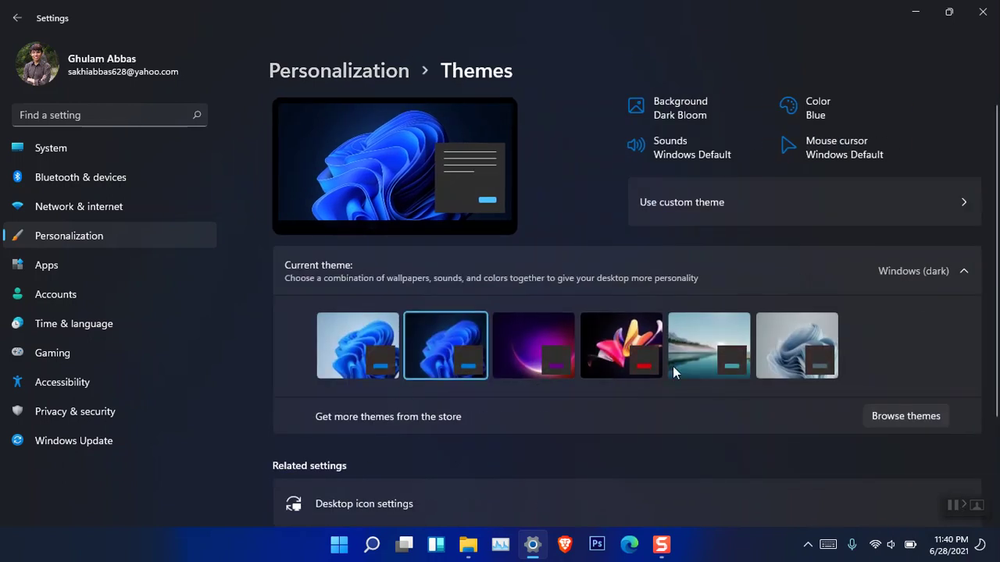
left_click(678, 114)
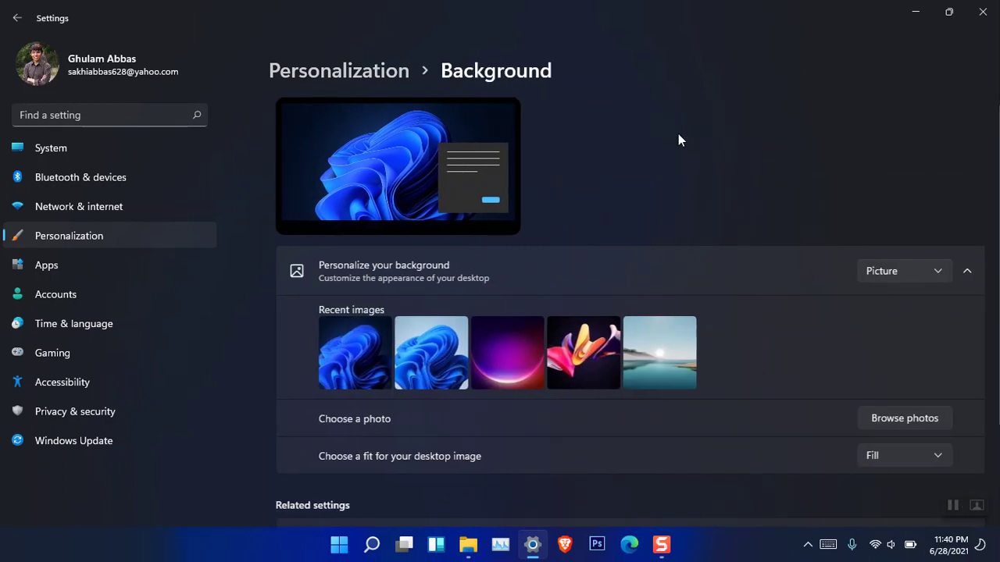
scroll(634, 231, "down", 2)
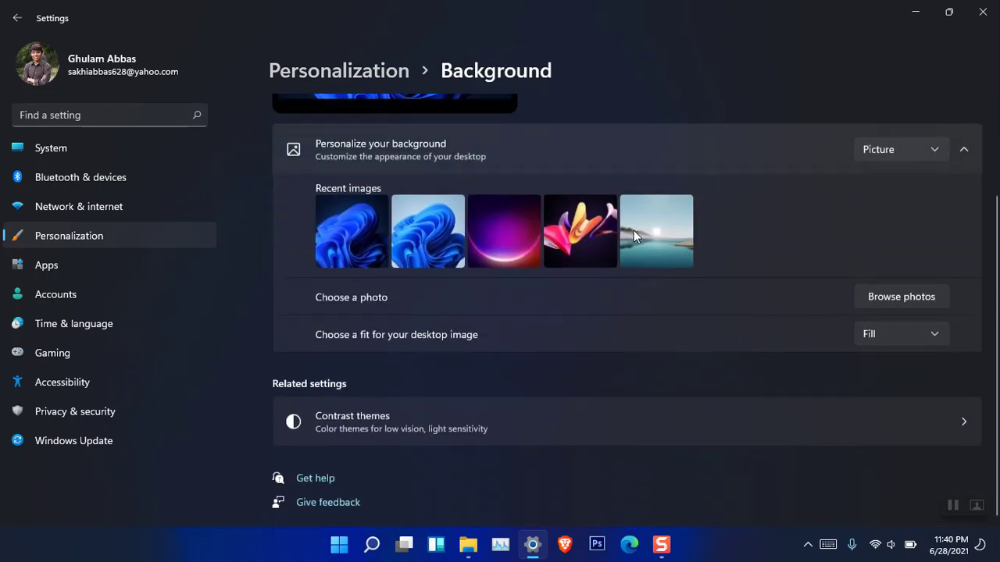
scroll(594, 226, "up", 2)
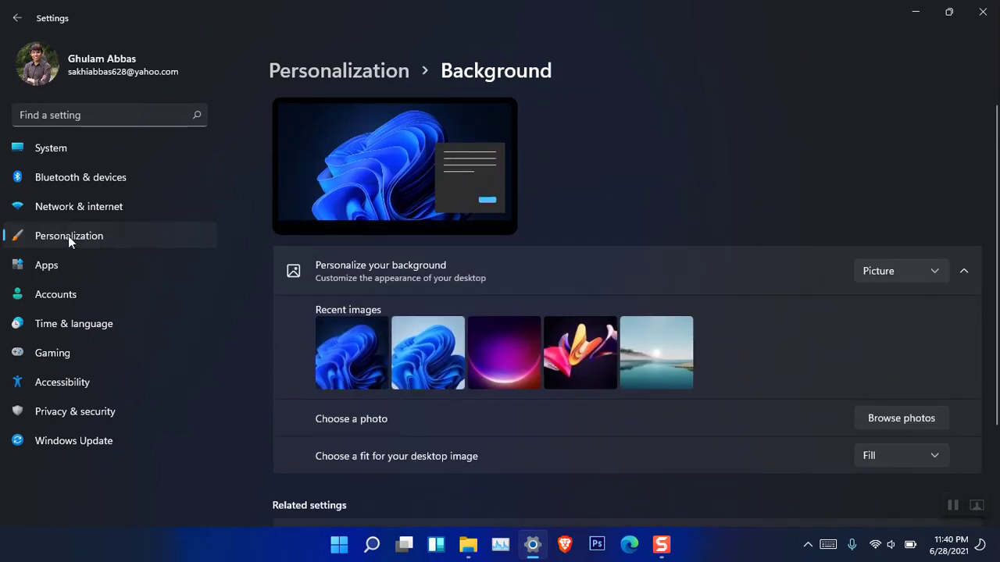
left_click(338, 71)
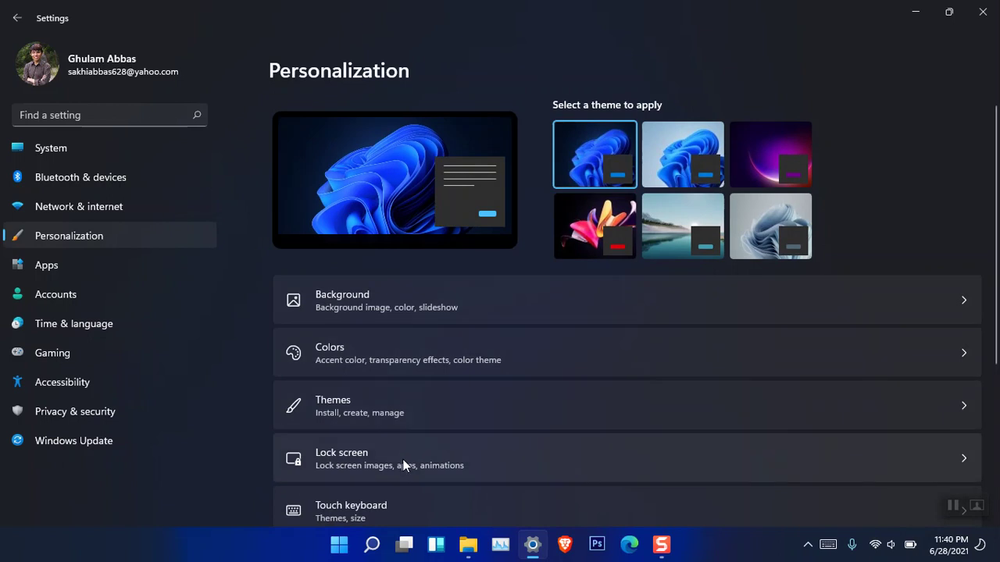
Open Desktop icon settings from the Themes page, review the available desktop icons, and close the dialog without changes
left_click(400, 417)
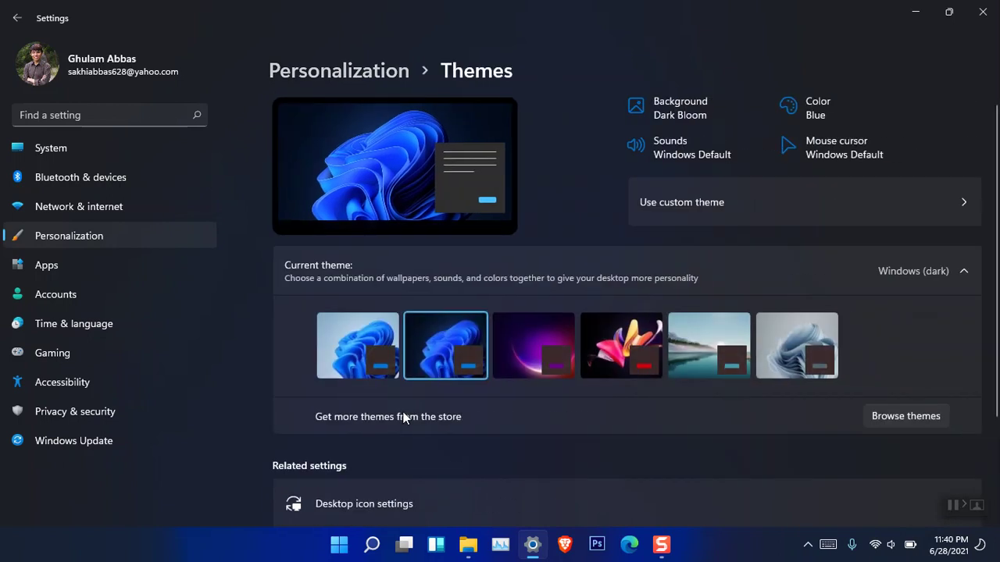
scroll(568, 426, "down", 2)
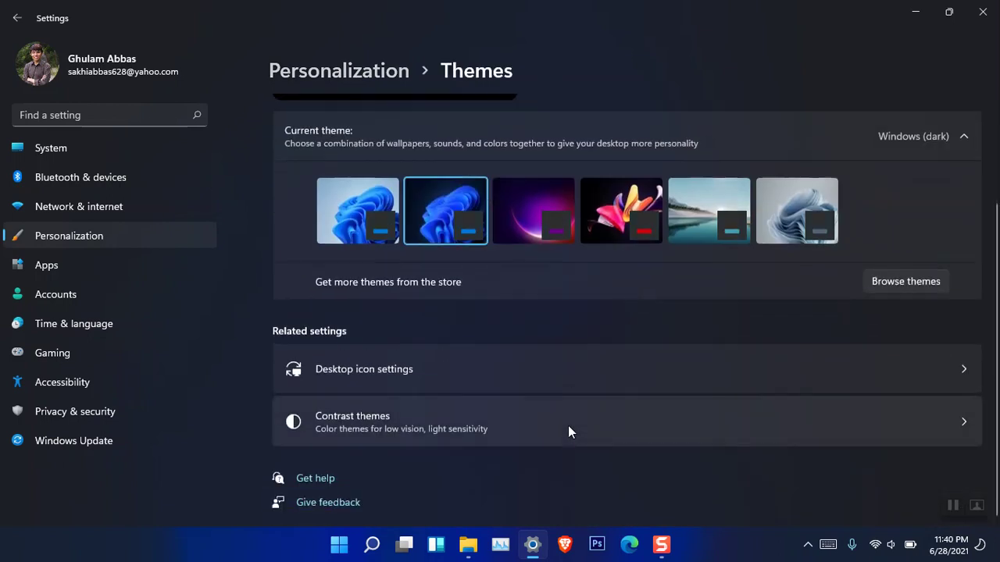
left_click(566, 372)
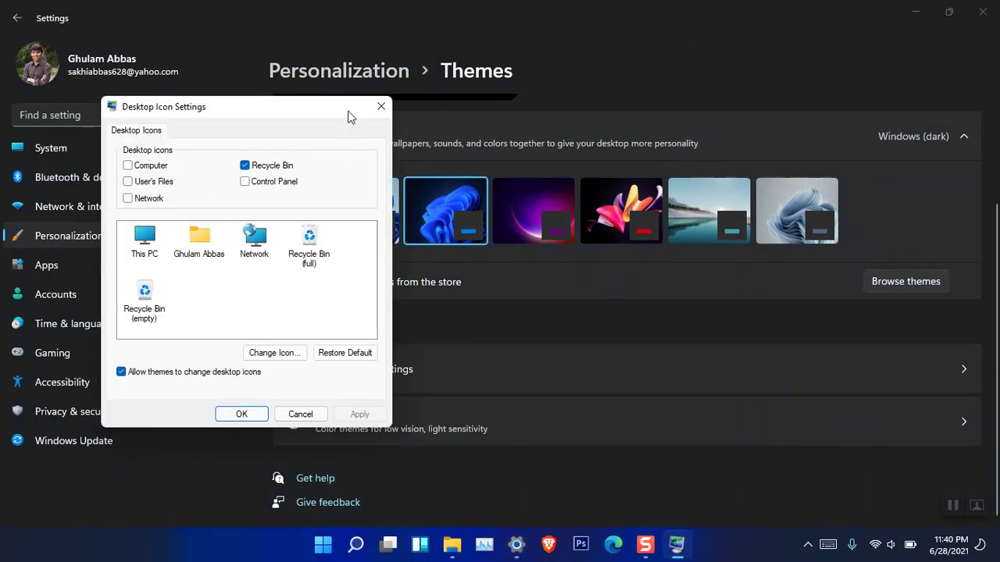
left_click(381, 108)
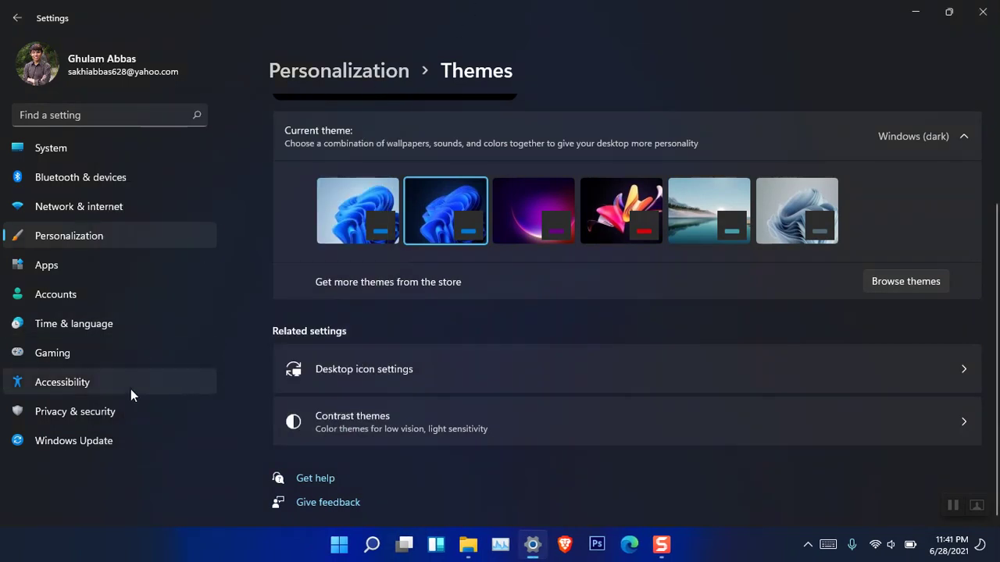
Open the Windows Update page, un-maximize Settings, and close both the Settings and File Explorer windows
left_click(125, 450)
left_click_drag(625, 7, 452, 117)
left_click(770, 123)
left_click(791, 60)
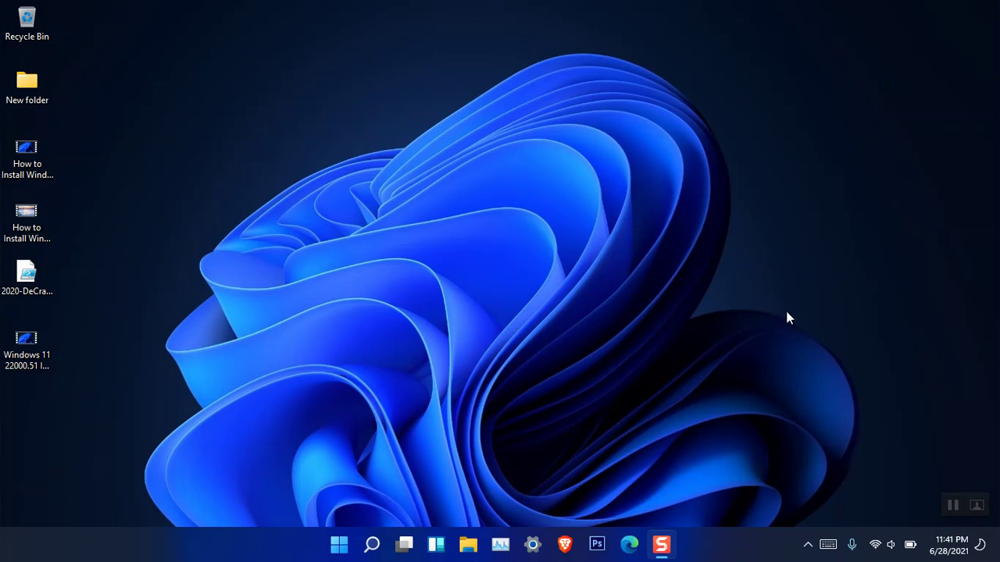
Check the hidden taskbar icons and open the Taskbar settings page in a maximized window
left_click(808, 545)
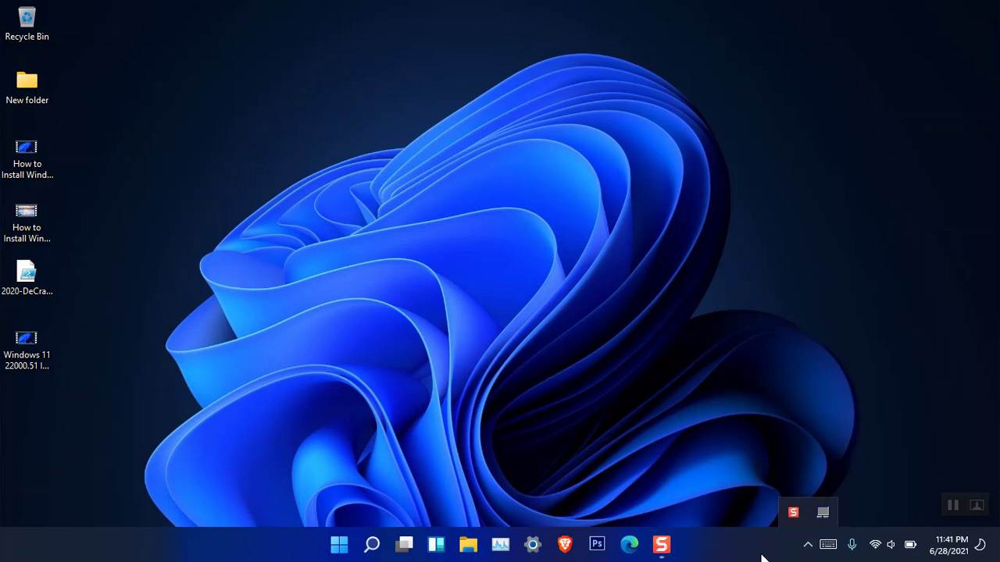
right_click(760, 555)
left_click(767, 550)
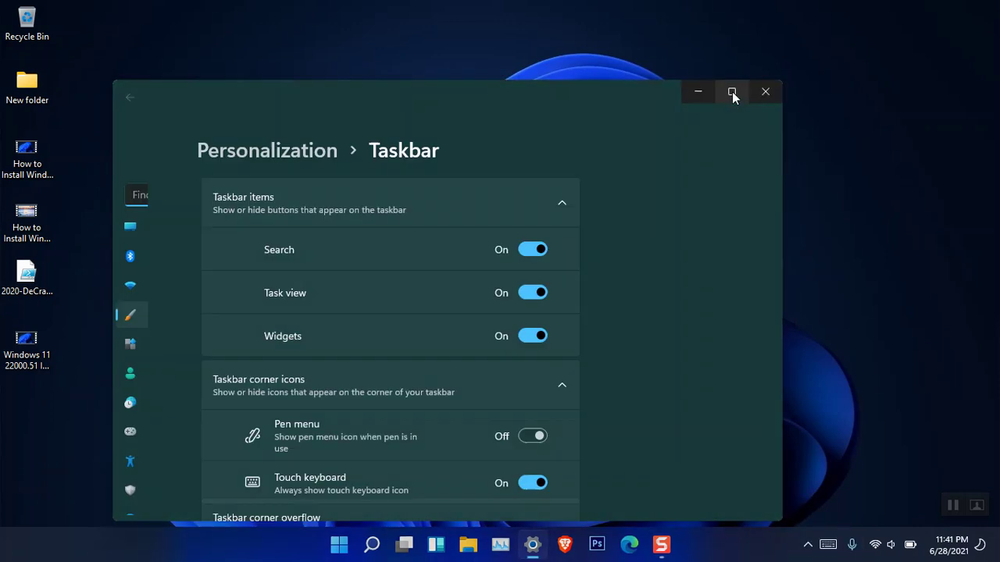
left_click(732, 93)
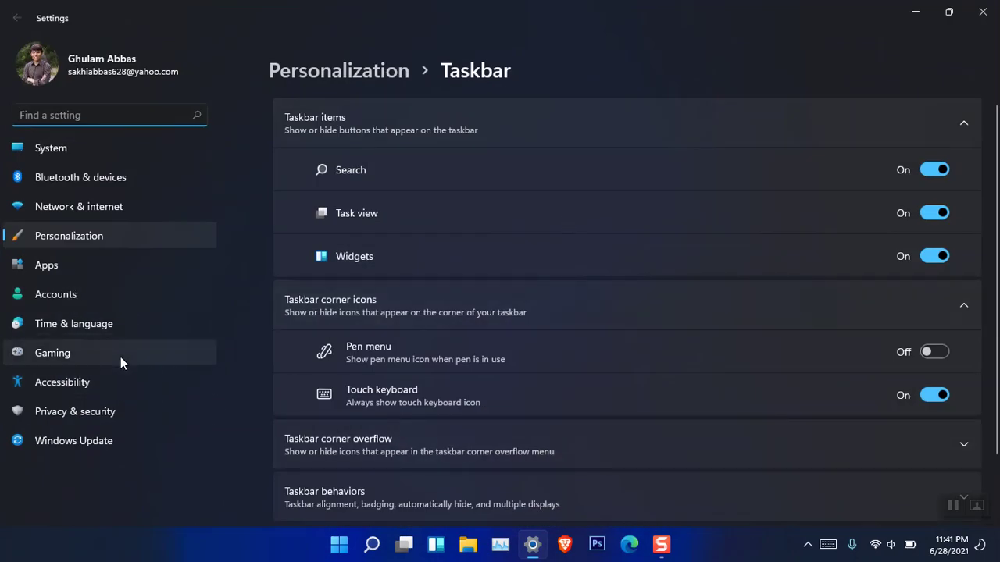
Expand Taskbar behaviors and try automatically hiding the taskbar, switching the option on and back off
scroll(504, 391, "down", 2)
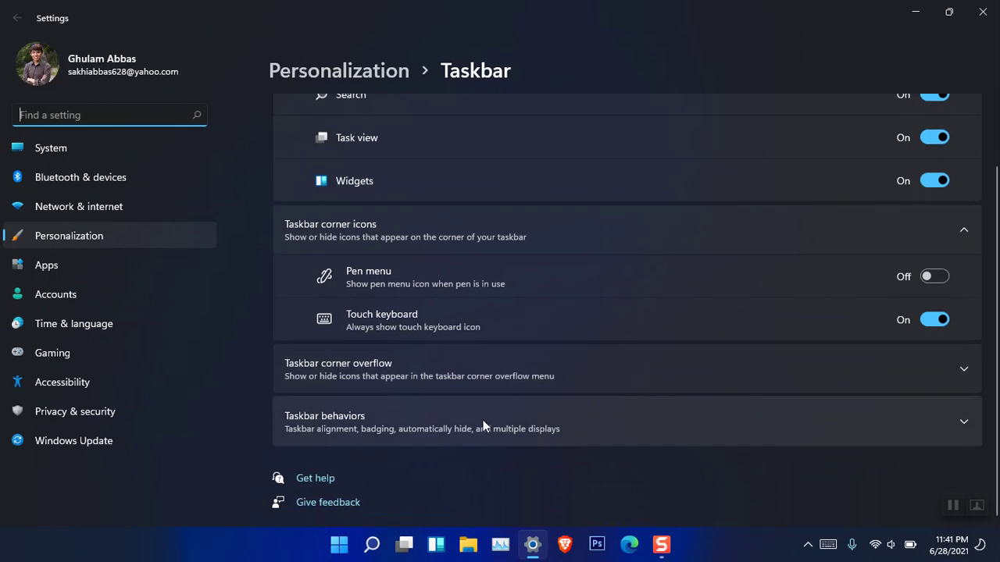
left_click(457, 424)
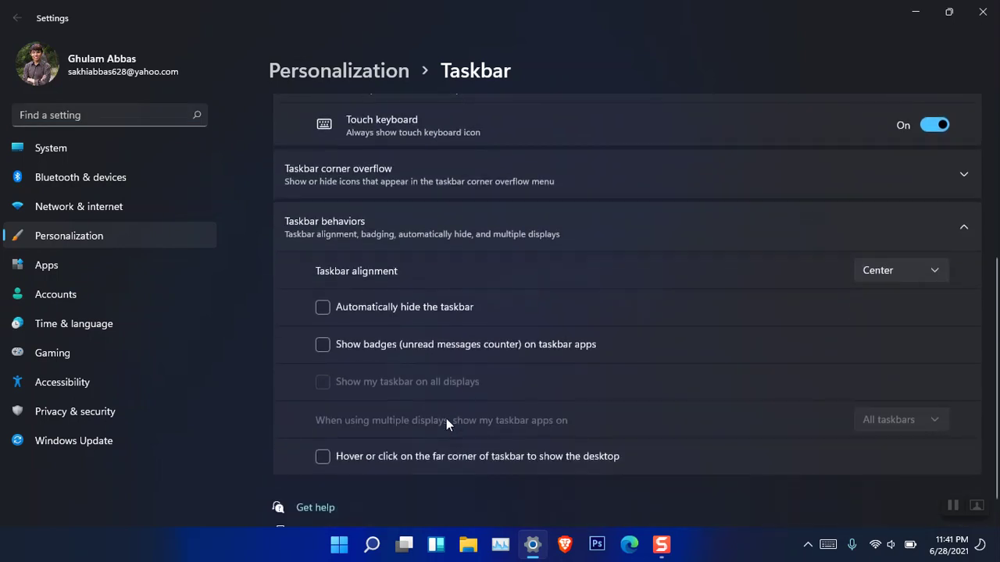
left_click(395, 308)
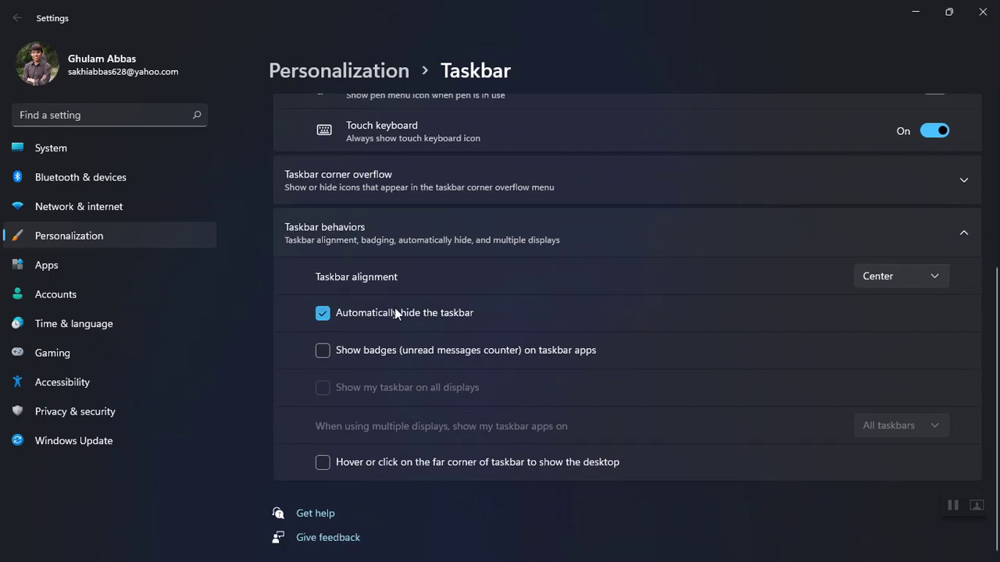
left_click(394, 308)
Expand Taskbar corner overflow and turn on both Snagit entries, ETD Control Center and Task Manager
left_click(396, 188)
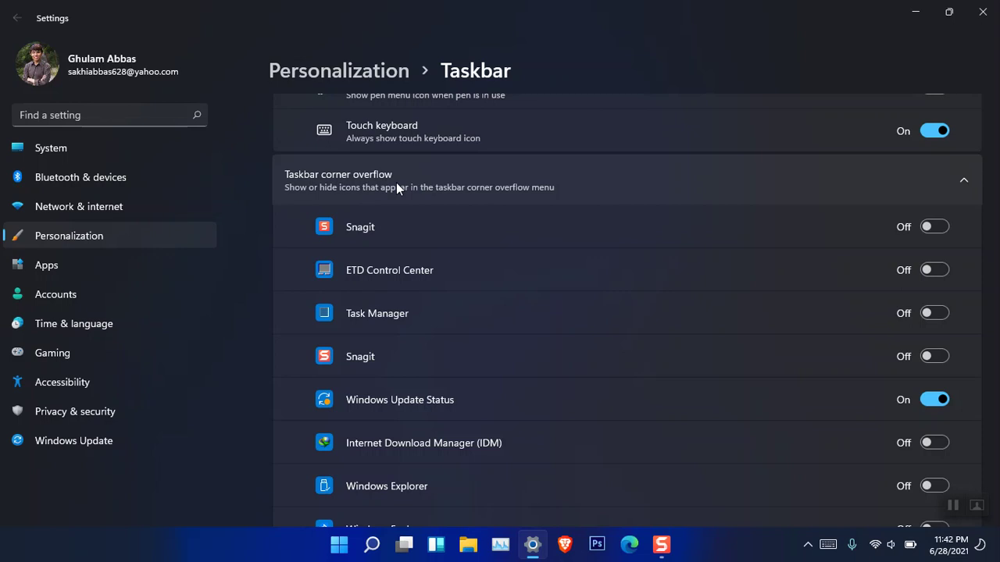
left_click(808, 544)
left_click(756, 557)
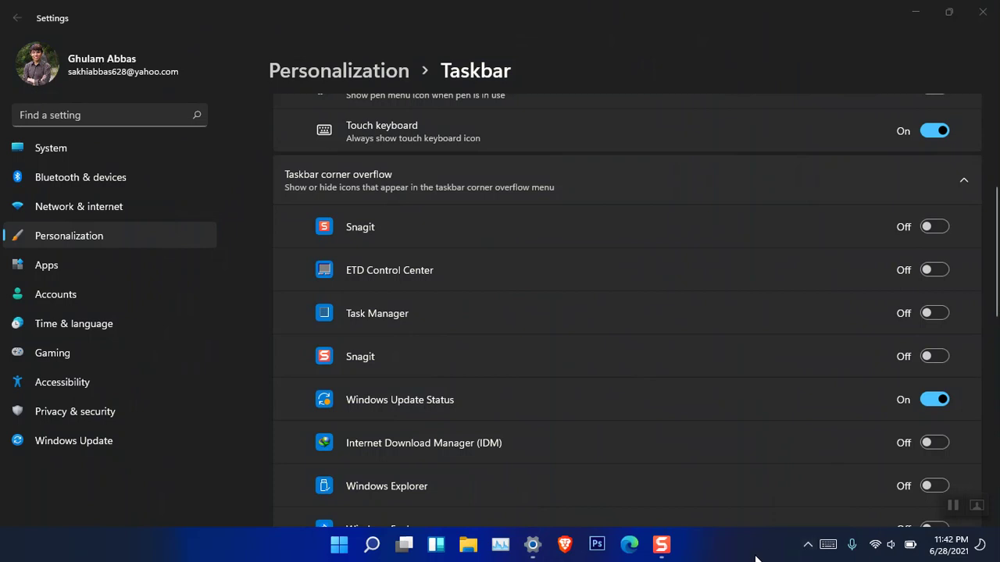
left_click(937, 227)
left_click(936, 270)
left_click(936, 313)
left_click(934, 357)
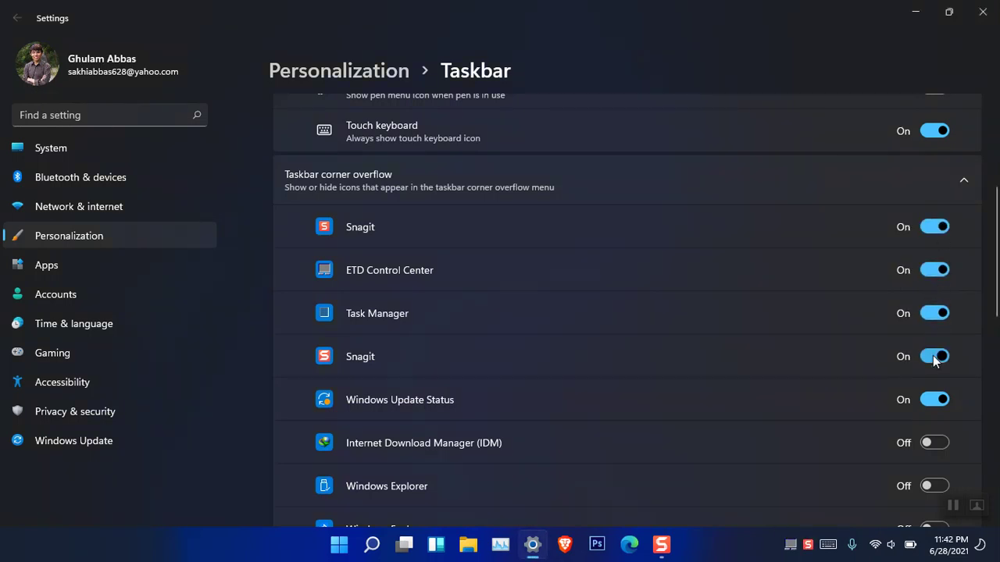
Turn off Windows Update Status, both Snagit entries, Task Manager and ETD Control Center under Taskbar corner overflow
scroll(861, 327, "down", 2)
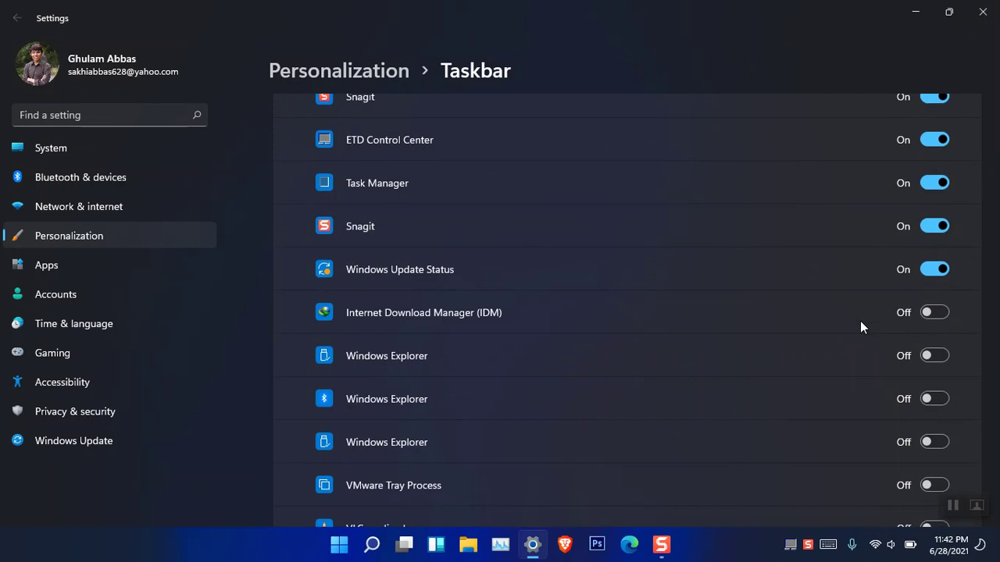
left_click(935, 271)
left_click(933, 230)
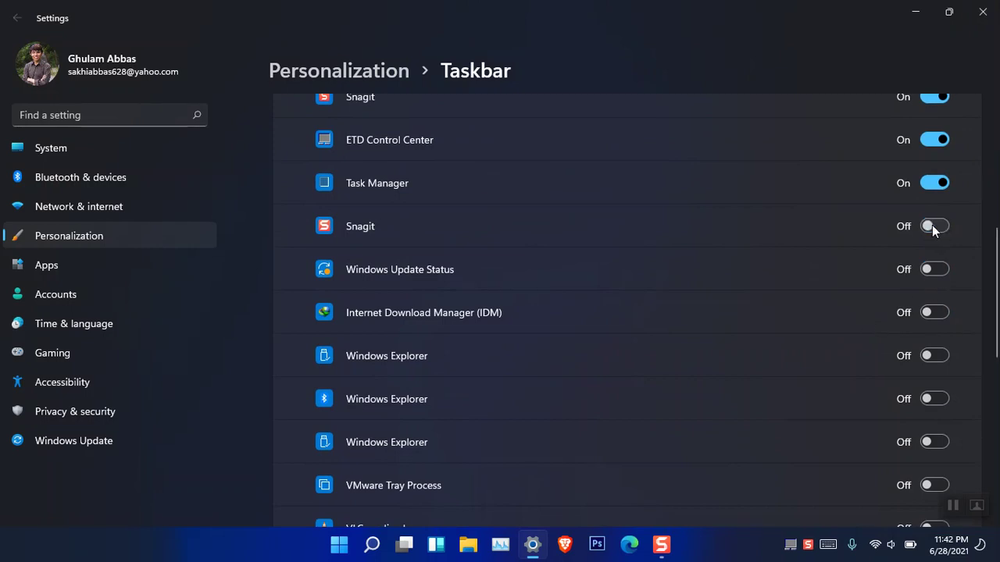
left_click(933, 183)
scroll(933, 187, "up", 2)
left_click(937, 205)
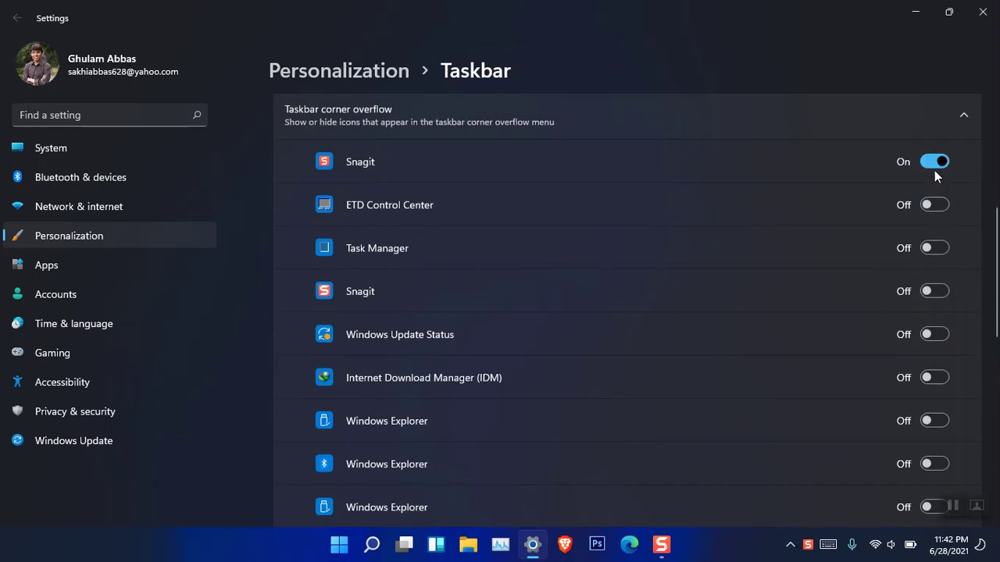
left_click(934, 166)
Look over the Time & language page, close Settings, and check the desktop's context menu options
left_click(89, 331)
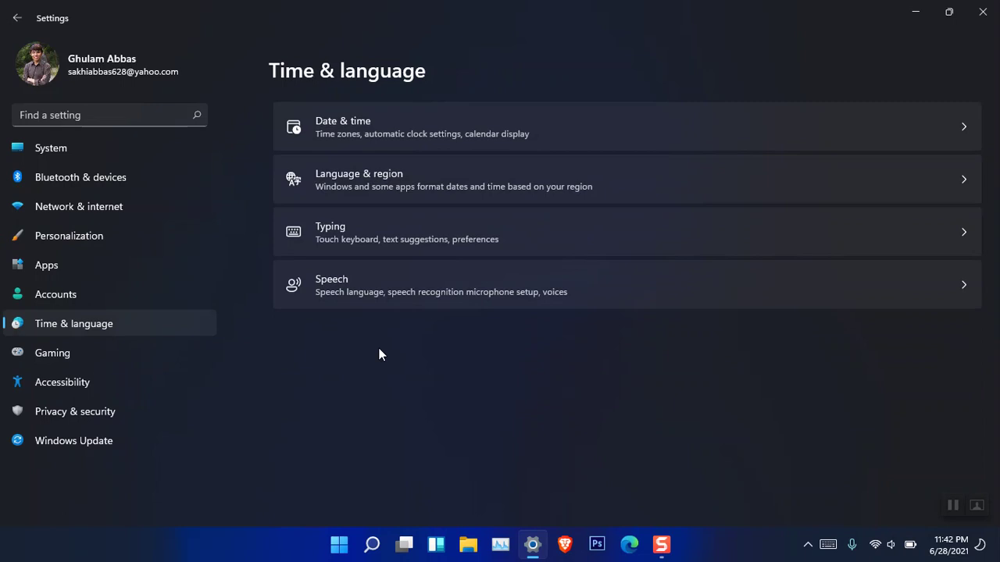
left_click(982, 12)
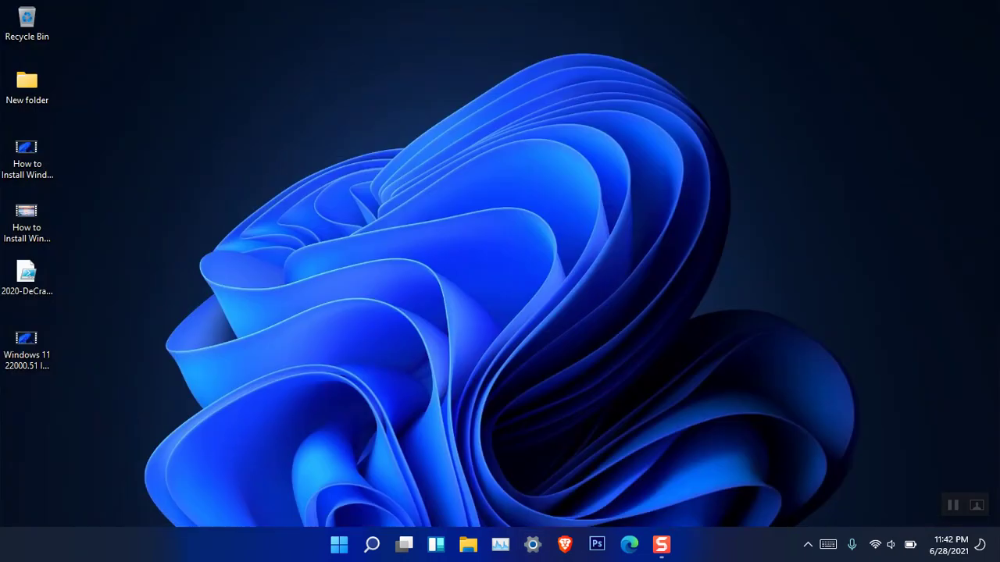
right_click(611, 103)
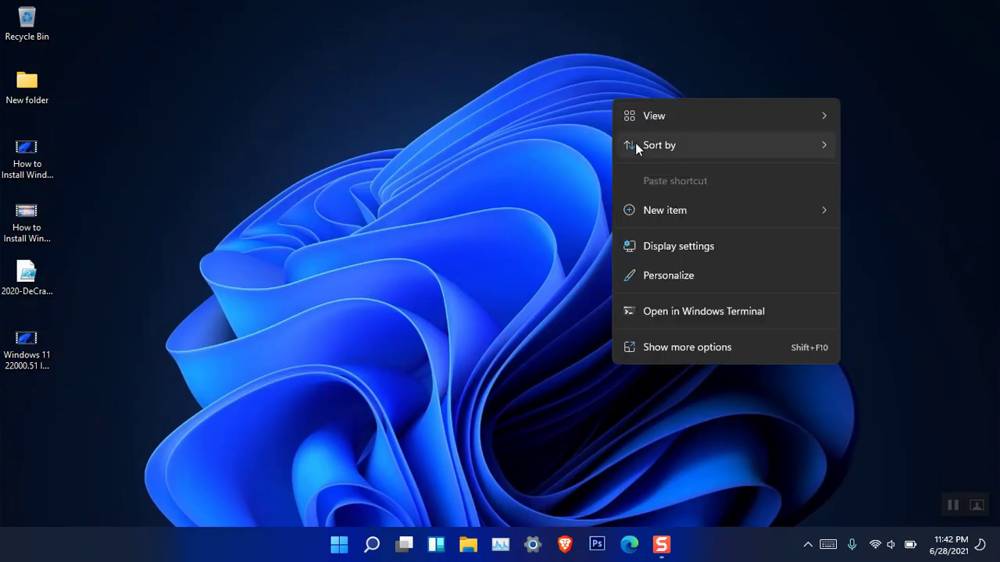
left_click(493, 245)
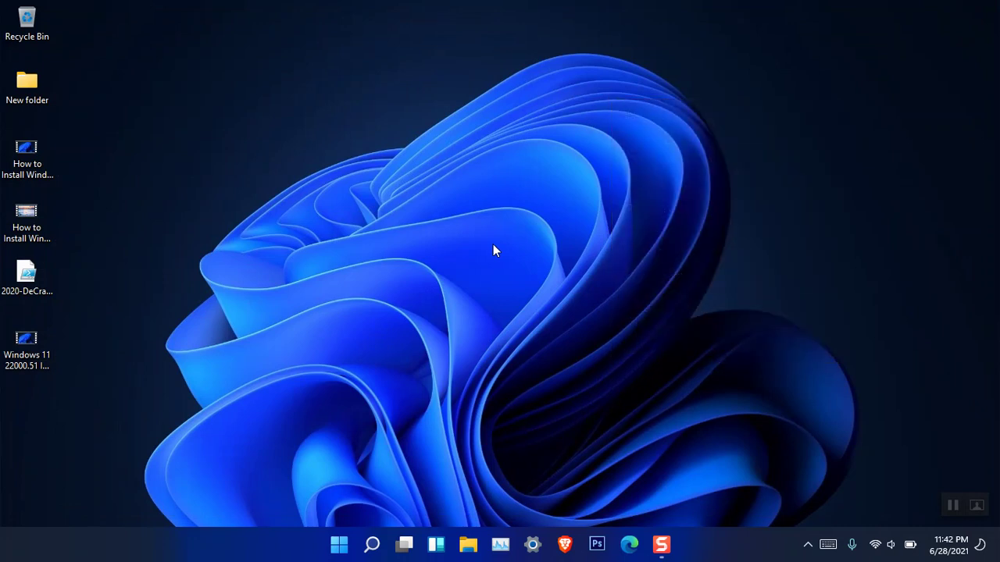
Reopen Settings, look through the System categories, and open the Windows Update page
left_click(532, 545)
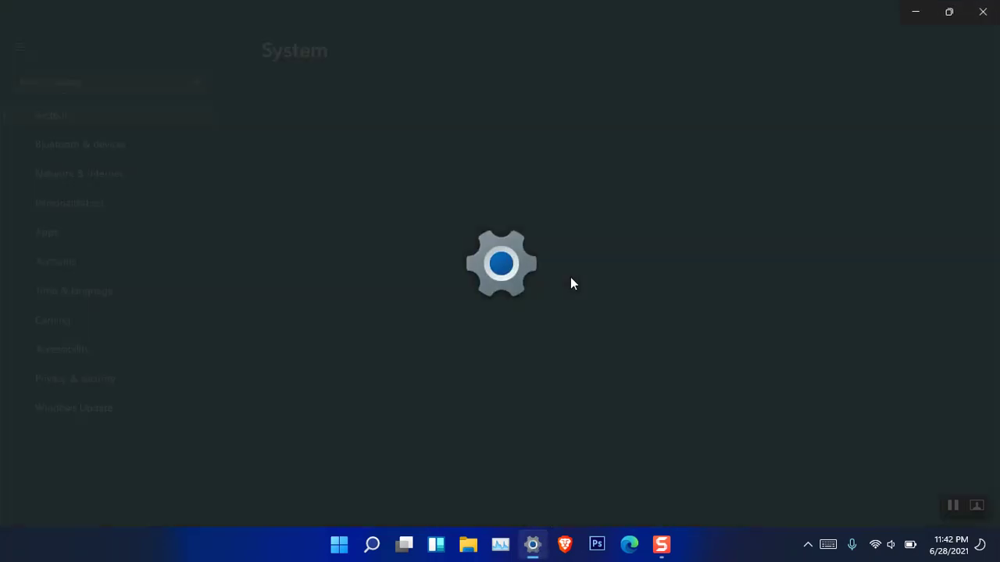
scroll(571, 281, "down", 5)
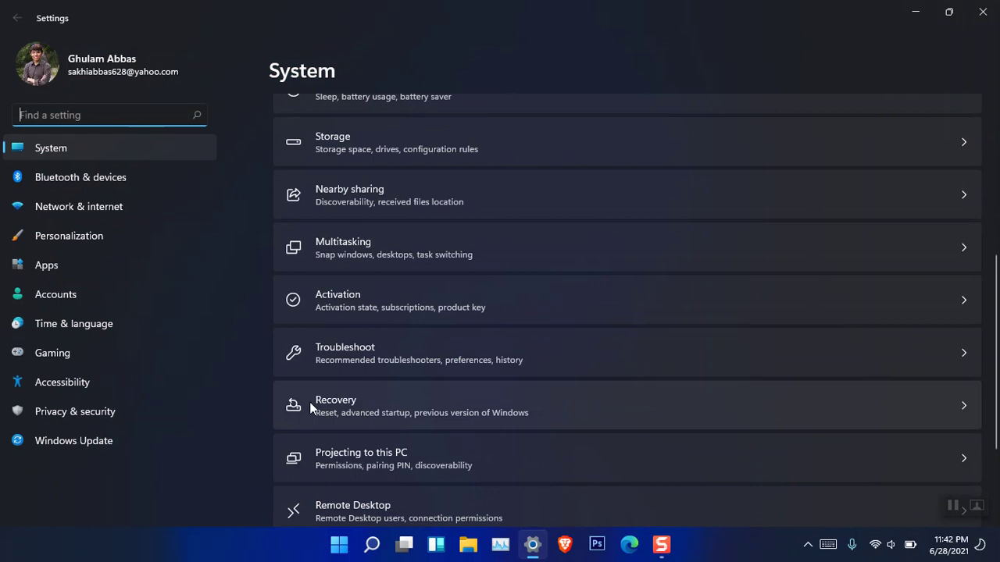
left_click(158, 441)
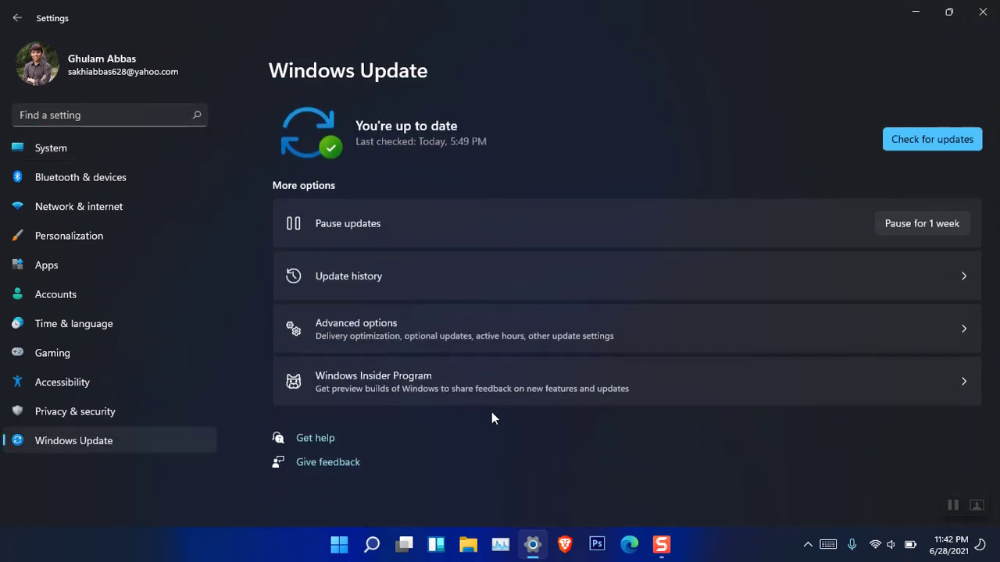